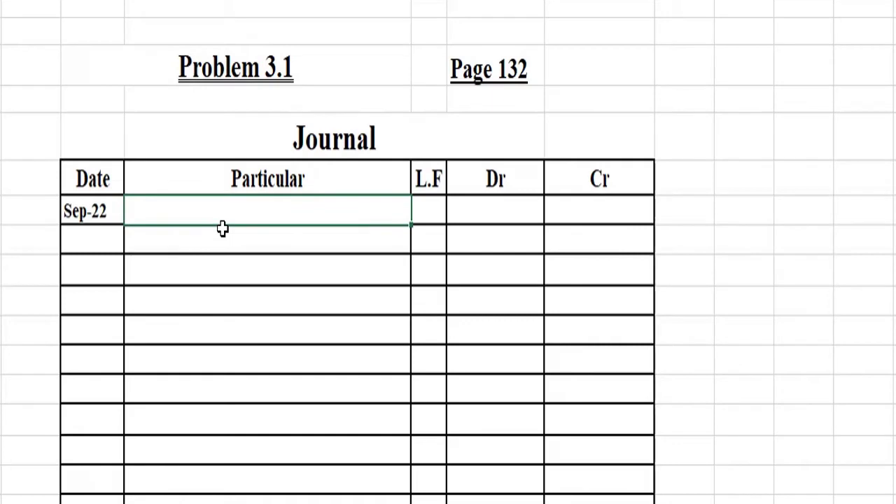
# Step: Enter Cash with a 5000 debit, and Capital on the row below
pyautogui.press('Left')
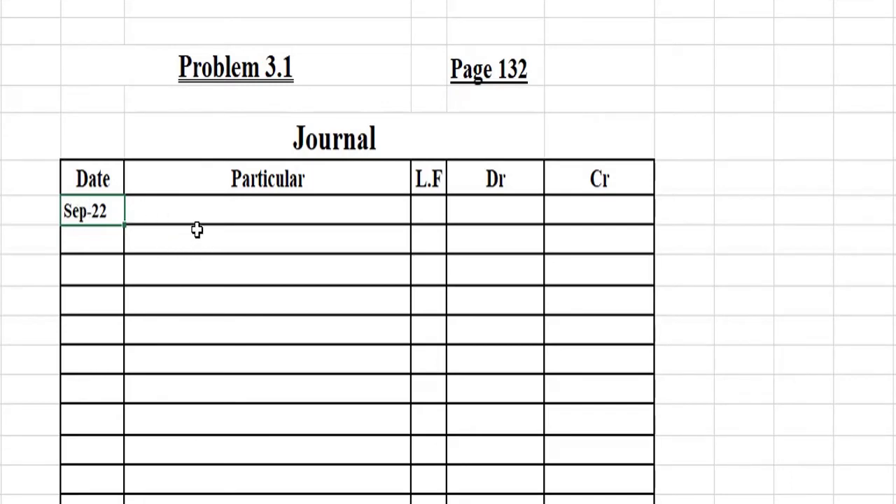
pyautogui.click(210, 211)
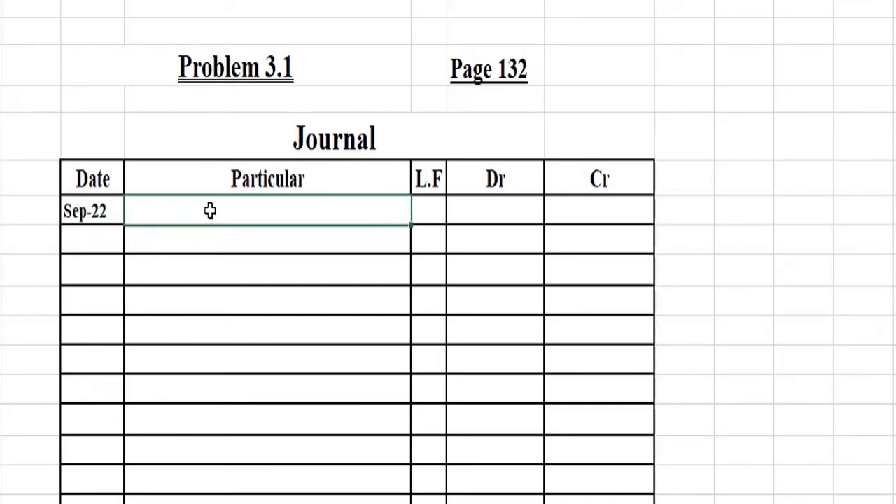
pyautogui.write('Cash')
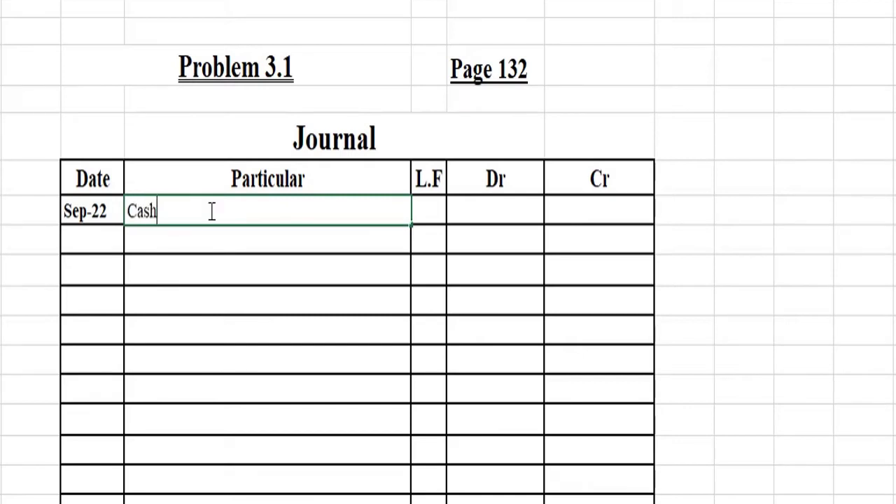
pyautogui.press('Return')
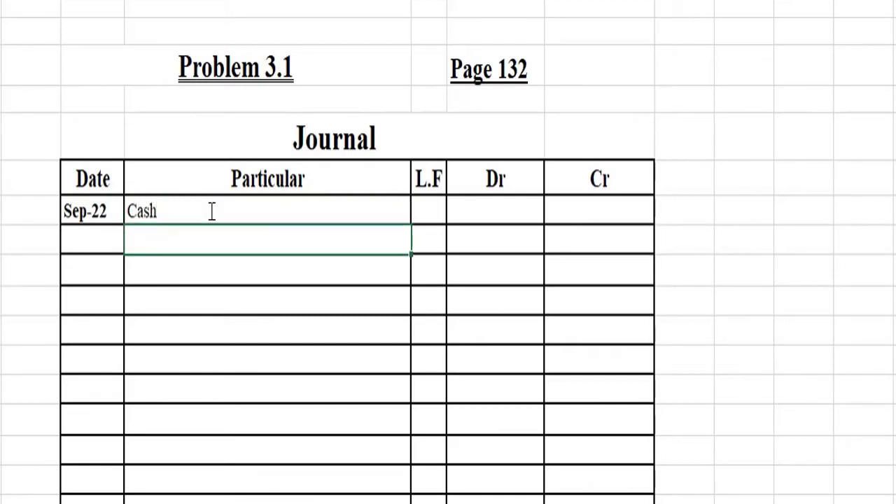
pyautogui.press('Up')
pyautogui.press('Right')
pyautogui.press('Right')
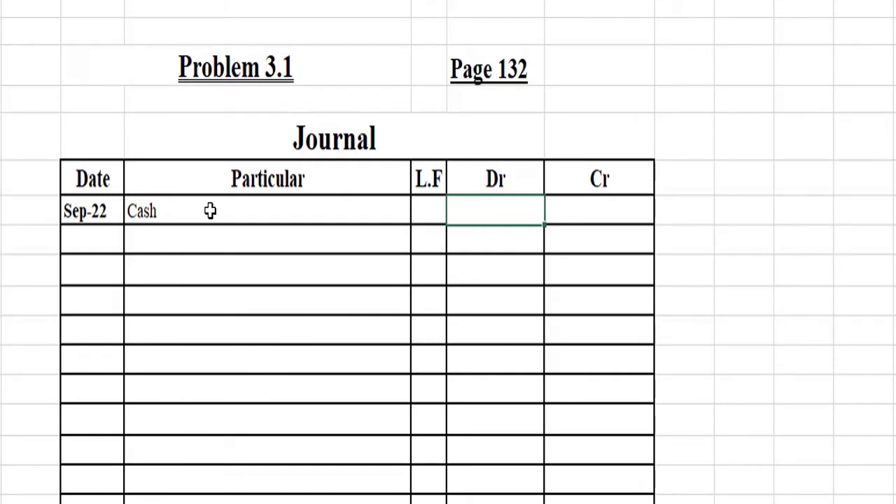
pyautogui.write('5000')
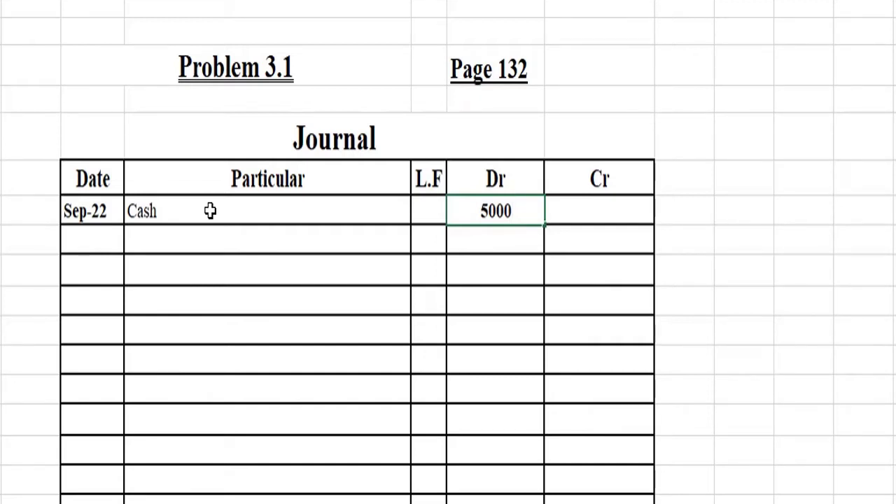
pyautogui.press('Left')
pyautogui.press('Down')
pyautogui.press('Left')
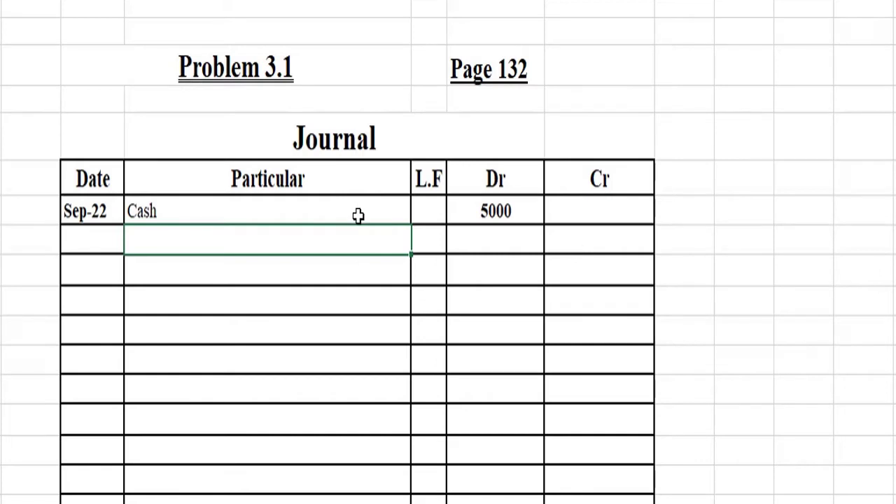
pyautogui.write('Ca')
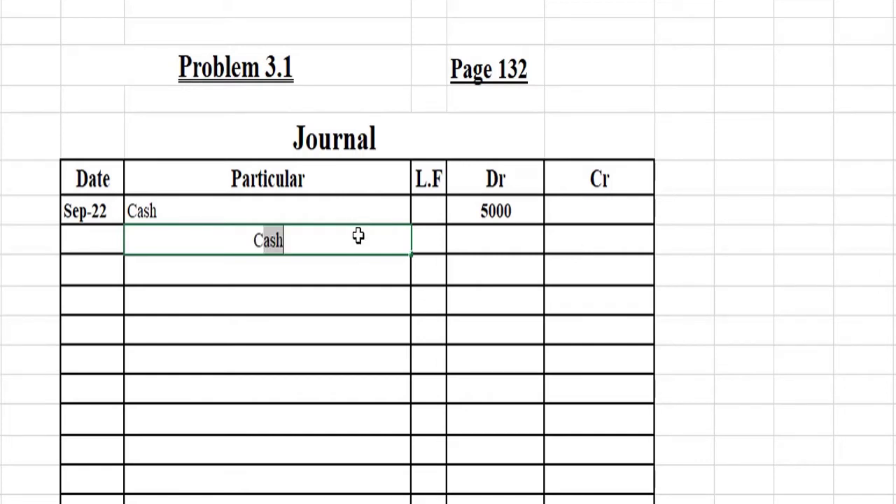
pyautogui.write('pital')
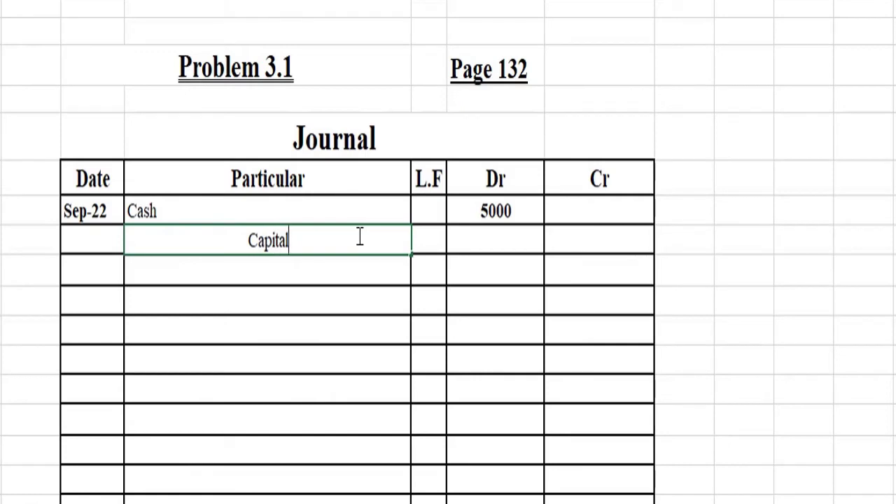
pyautogui.click(217, 271)
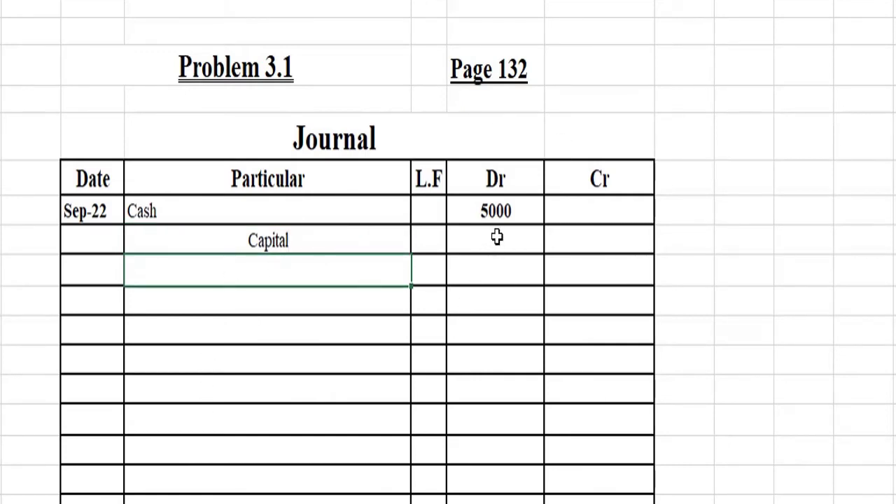
# Step: Correct the Cash debit to 50000 and credit Capital 50000
pyautogui.doubleClick(510, 212)
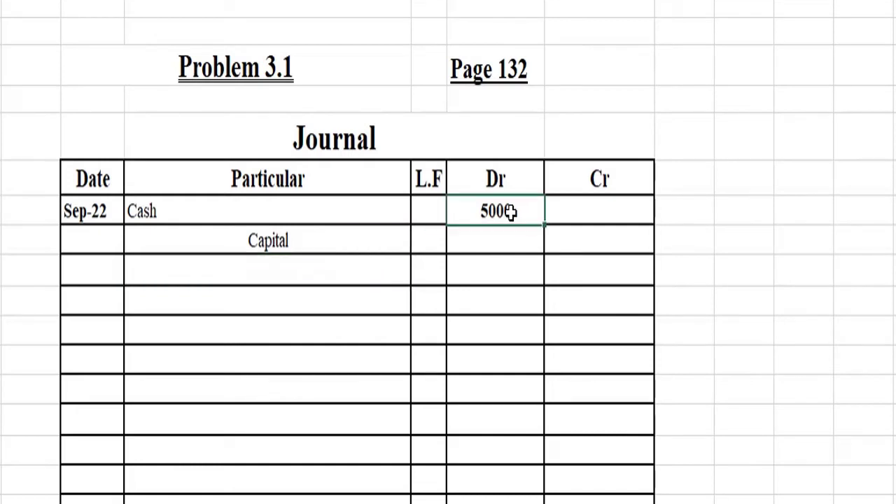
pyautogui.write('0')
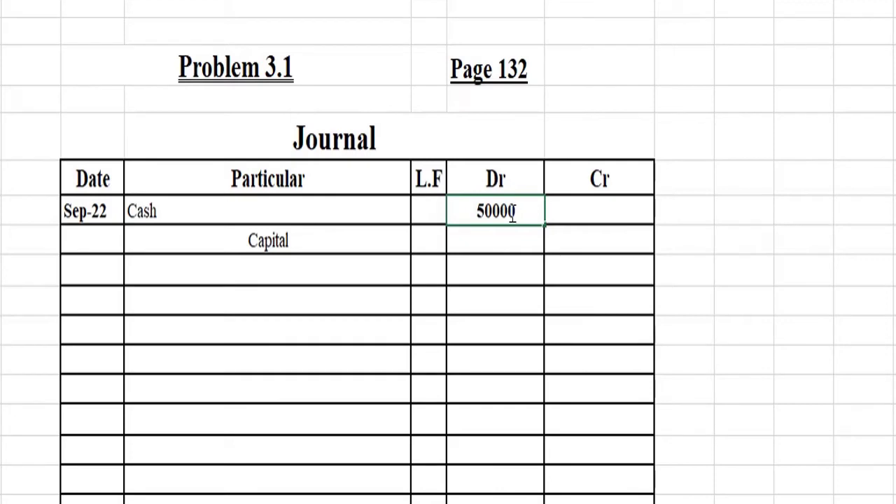
pyautogui.press('Return')
pyautogui.press('Right')
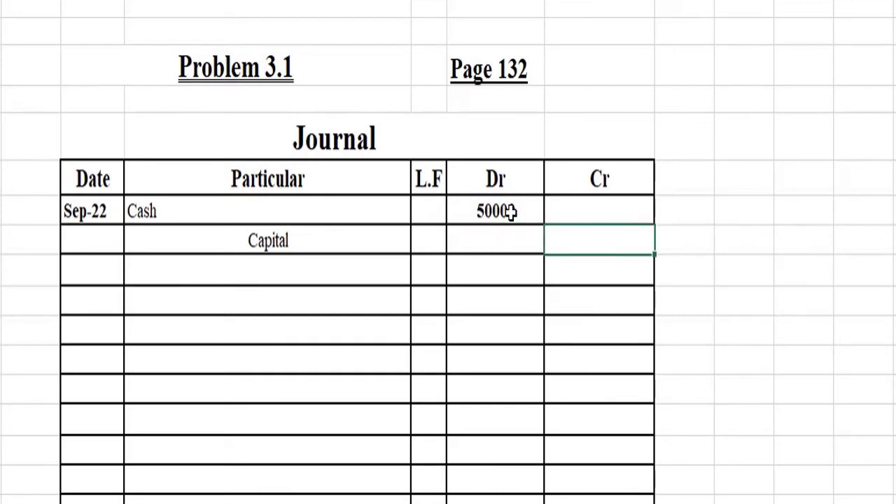
pyautogui.write('50000')
pyautogui.press('Left')
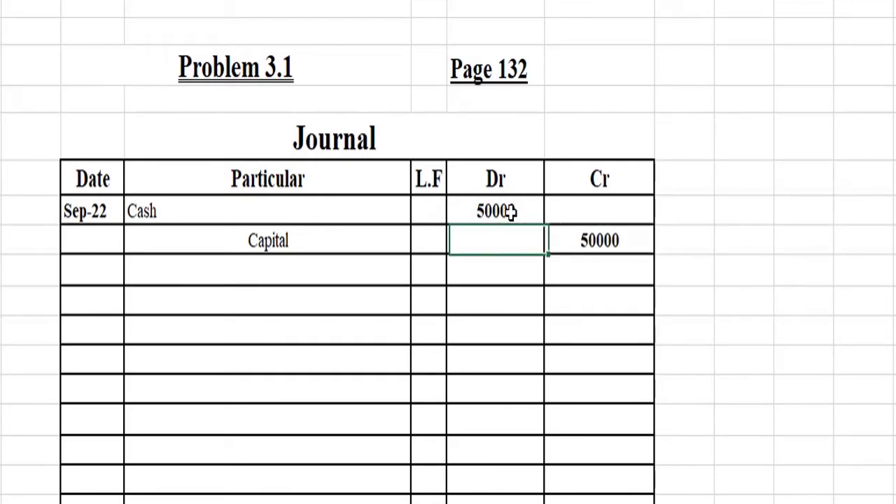
pyautogui.press('Left')
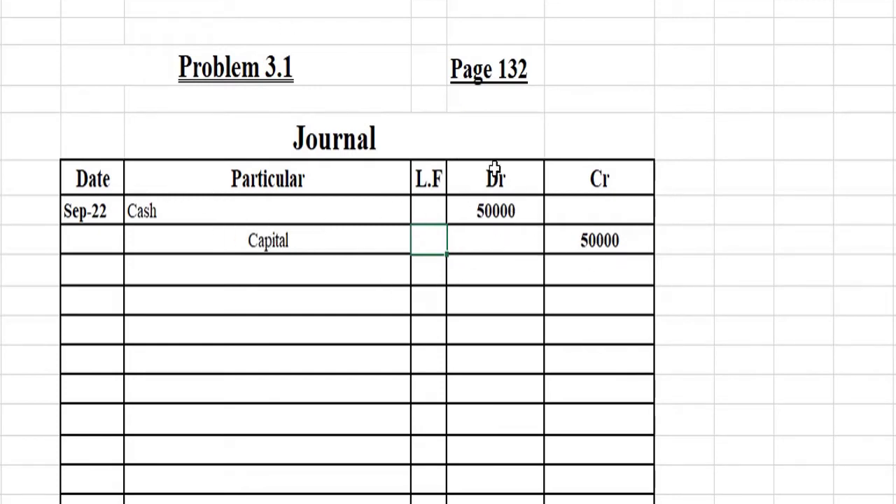
# Step: Add the narration '( started business with cash)' below Capital and centre it
pyautogui.click(148, 265)
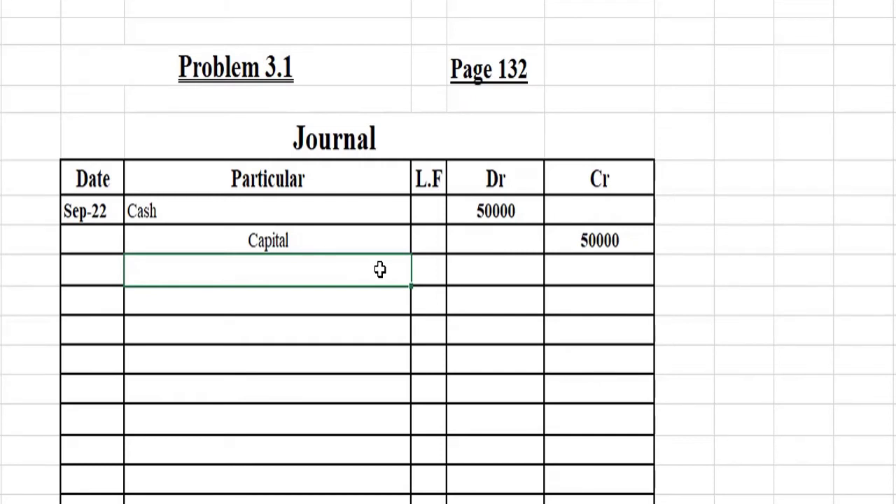
pyautogui.write('( st')
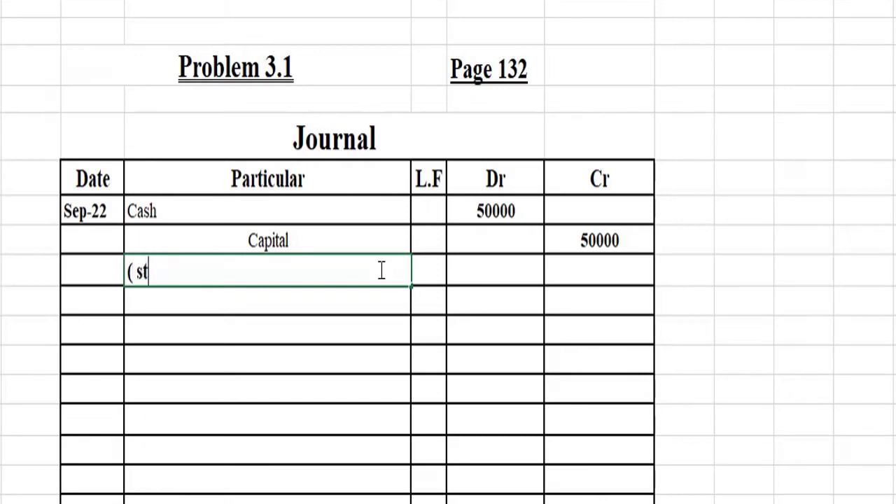
pyautogui.write('arted')
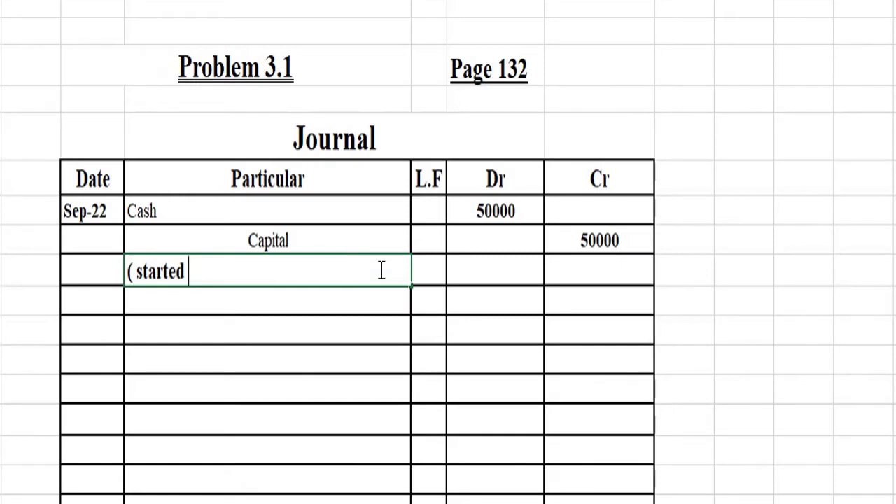
pyautogui.write(' business ')
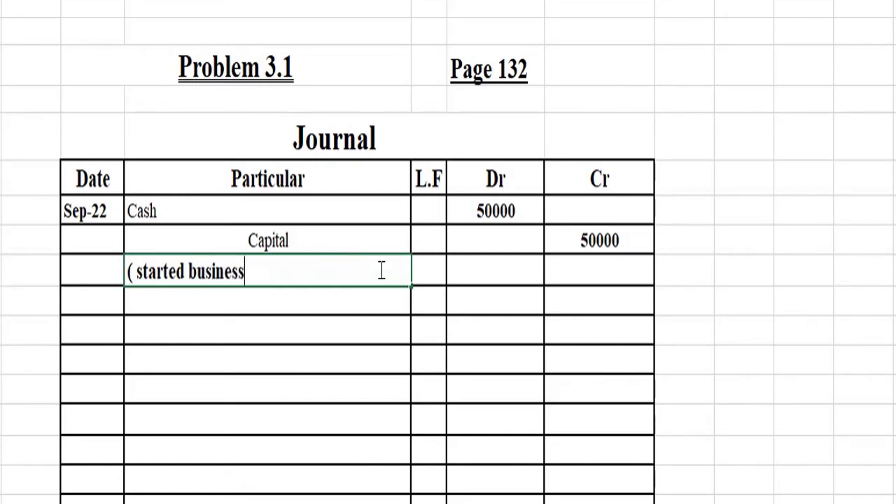
pyautogui.write('with')
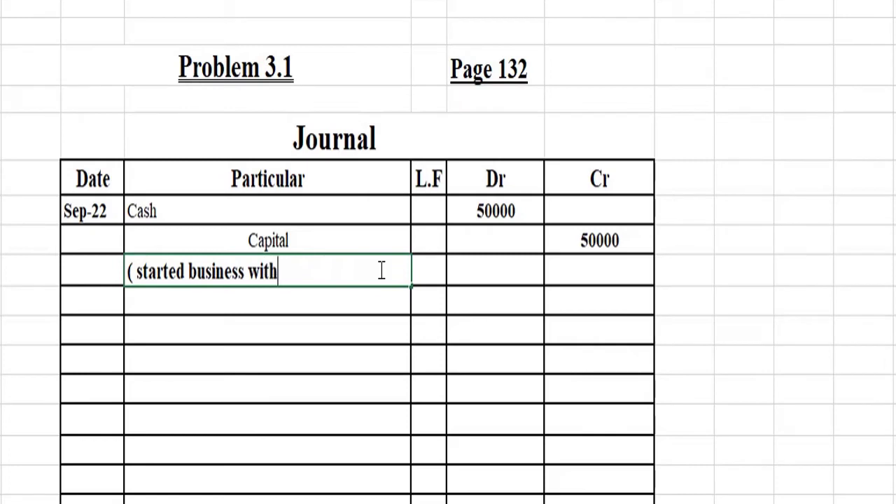
pyautogui.write(' cash')
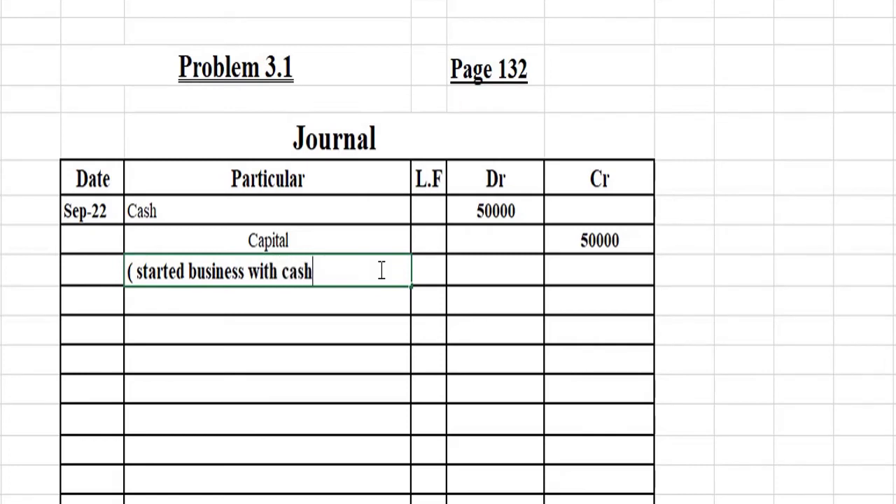
pyautogui.write(')')
pyautogui.press('Return')
pyautogui.click(379, 270)
pyautogui.hotkey('alt', 'h')
pyautogui.press('a')
pyautogui.press('c')
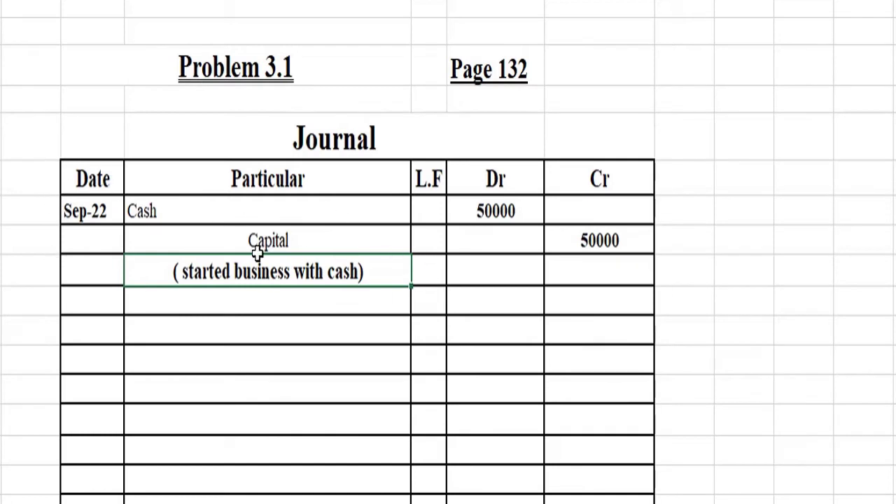
# Step: Correct the first entry's date to Sep 1 and enter sep 1 in the next Date cell
pyautogui.click(97, 211)
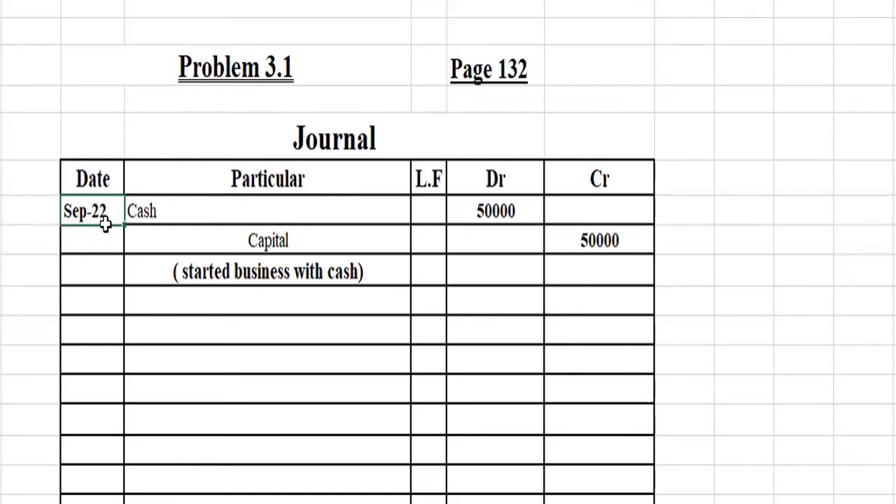
pyautogui.write('Sep')
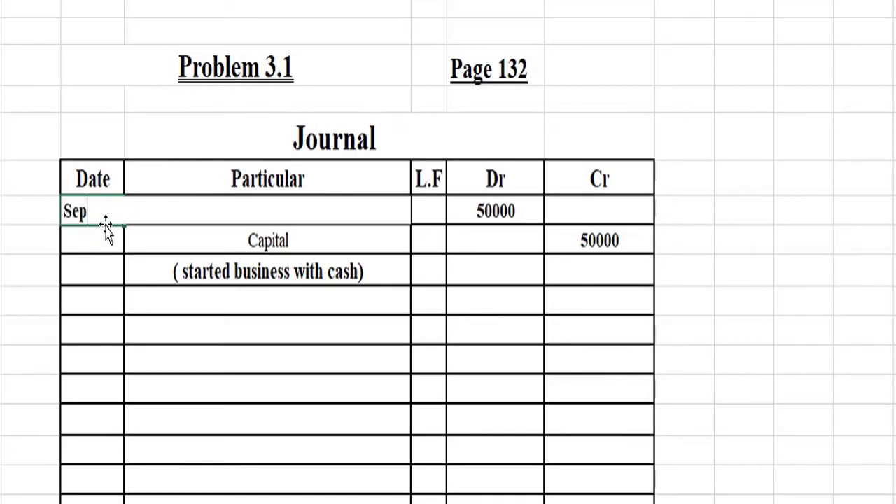
pyautogui.write(' 1')
pyautogui.press('Return')
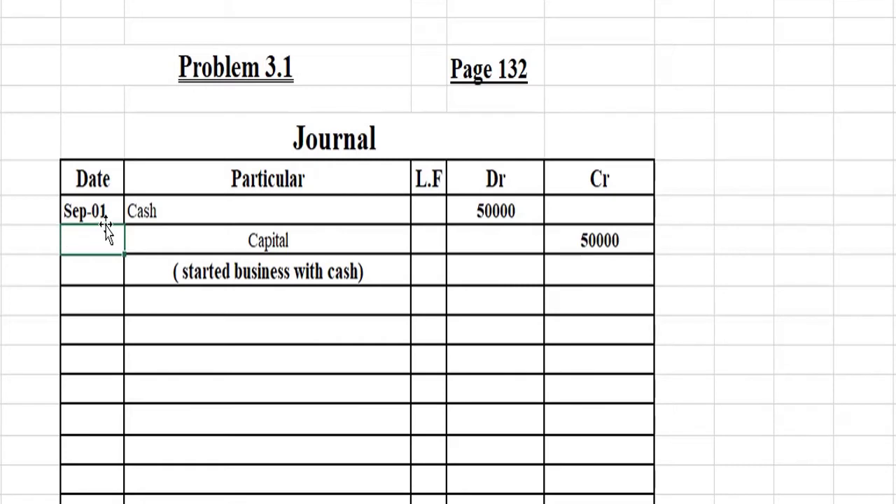
pyautogui.press('Down')
pyautogui.press('Down')
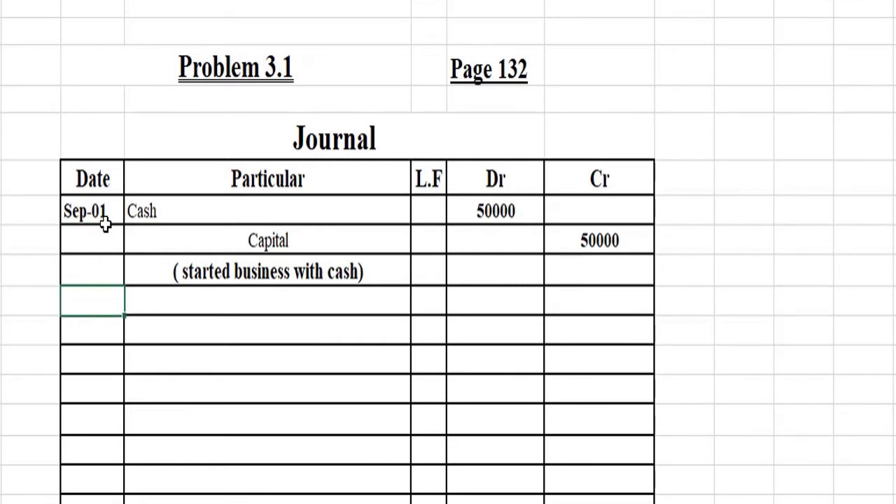
pyautogui.write('sep 10')
pyautogui.press('Return')
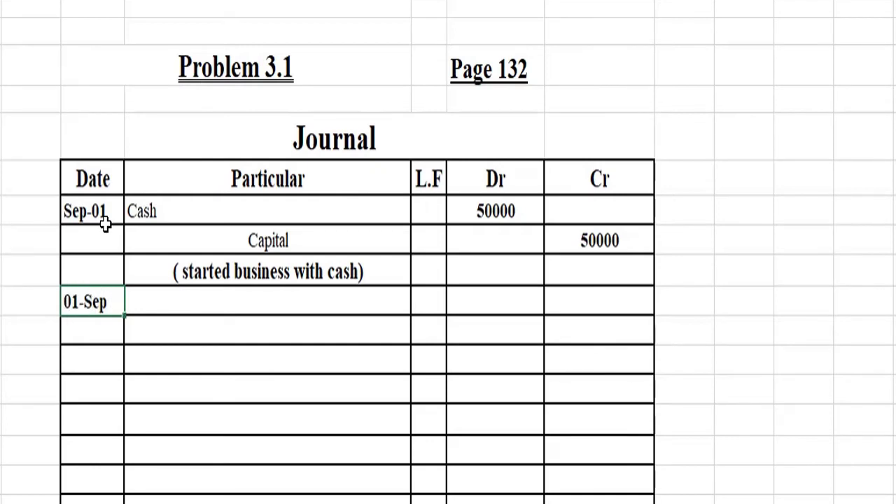
# Step: Retype the second entry's date as sep 10, which still displays as 01-Sep
pyautogui.press('Left')
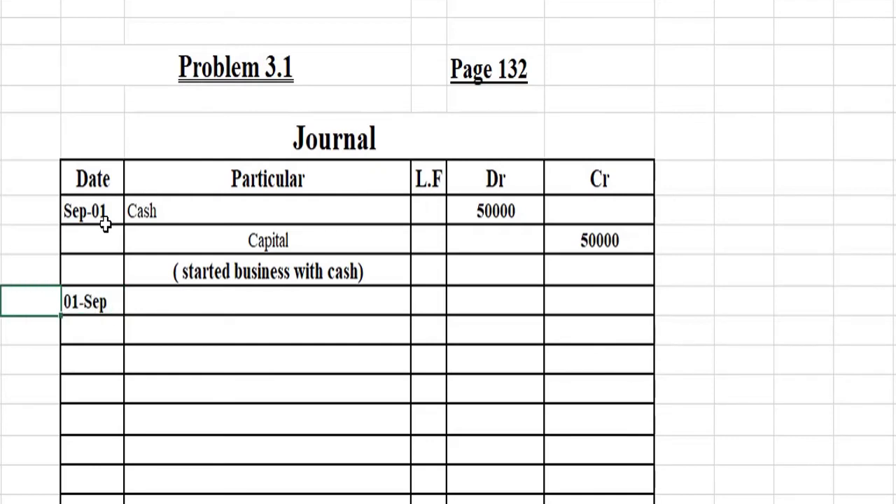
pyautogui.press('Down')
pyautogui.press('Down')
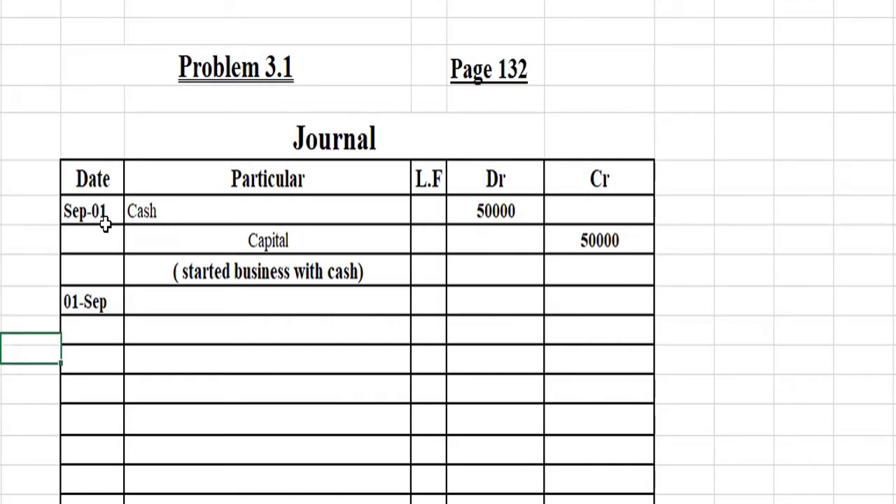
pyautogui.press('Up')
pyautogui.press('Up')
pyautogui.press('Right')
pyautogui.hotkey('shift', 'Right')
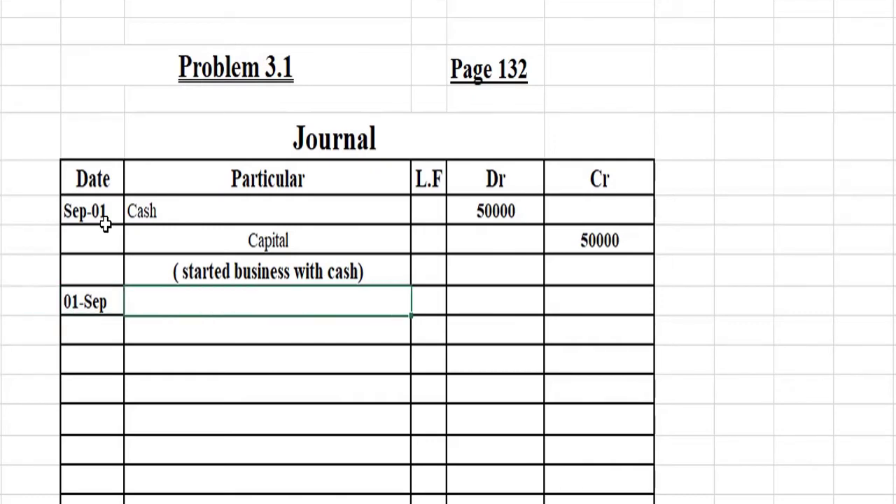
pyautogui.hotkey('shift', 'Left')
pyautogui.write('01-09-2010')
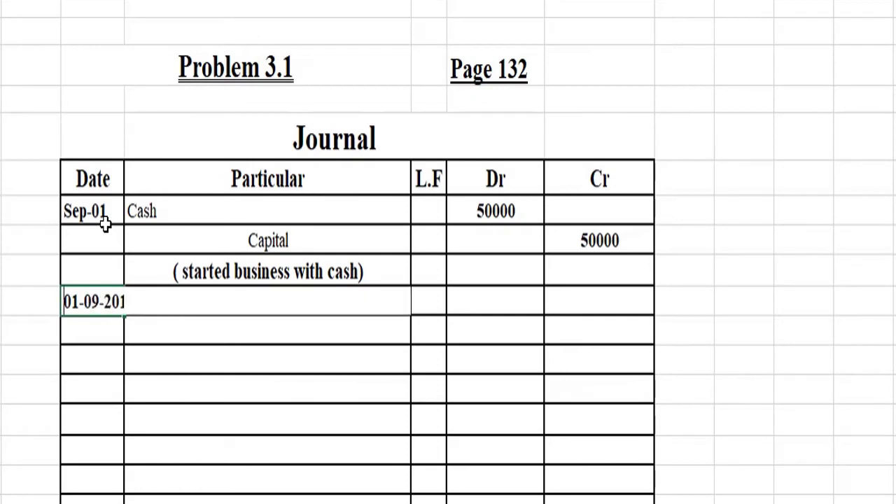
pyautogui.press('BackSpace')
pyautogui.press('BackSpace')
pyautogui.press('BackSpace')
pyautogui.press('BackSpace')
pyautogui.press('BackSpace')
pyautogui.press('BackSpace')
pyautogui.press('BackSpace')
pyautogui.press('BackSpace')
pyautogui.press('BackSpace')
pyautogui.press('BackSpace')
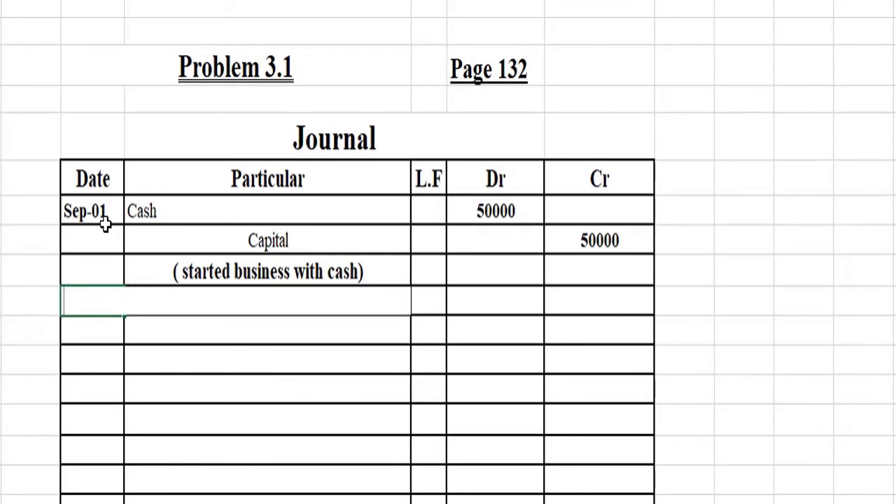
pyautogui.write('sep 10')
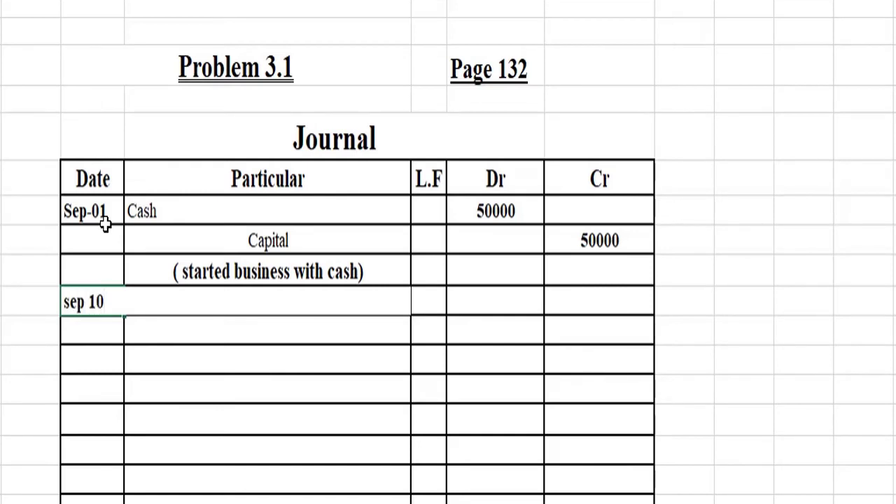
pyautogui.press('Return')
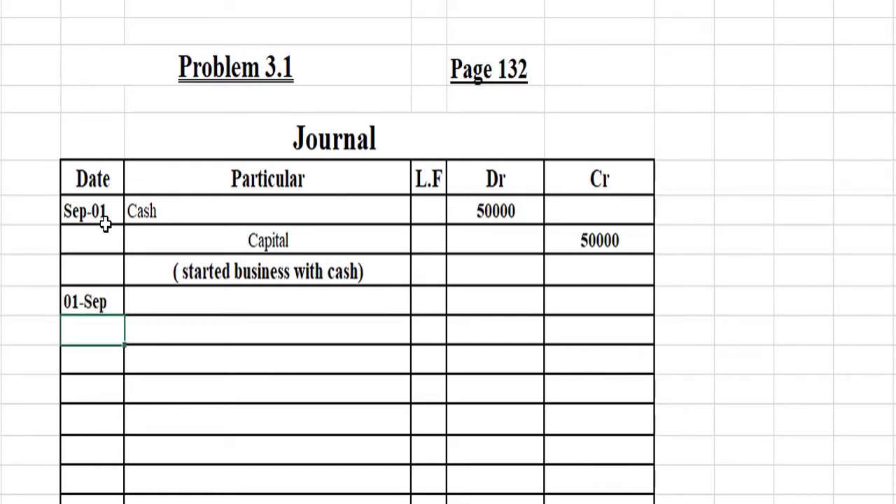
pyautogui.press('Up')
pyautogui.press('Up')
pyautogui.press('Up')
pyautogui.press('Up')
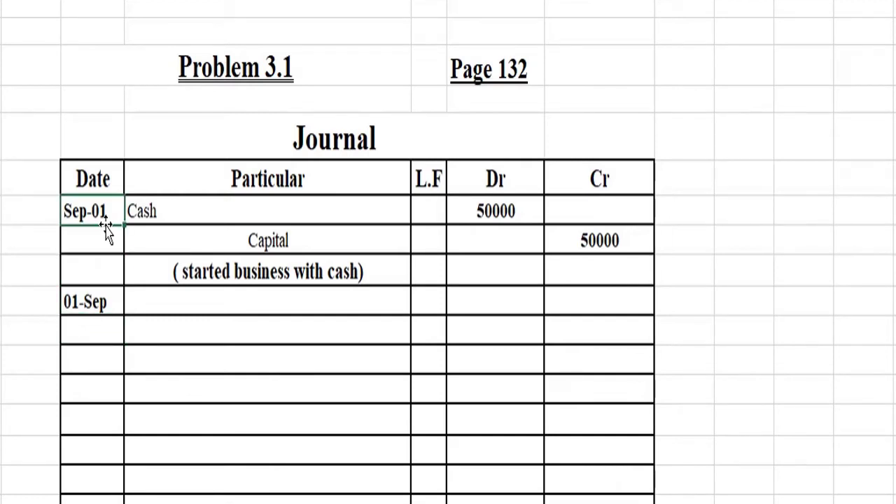
pyautogui.press('Down')
pyautogui.press('Up')
pyautogui.press('Down')
pyautogui.press('Down')
pyautogui.press('Down')
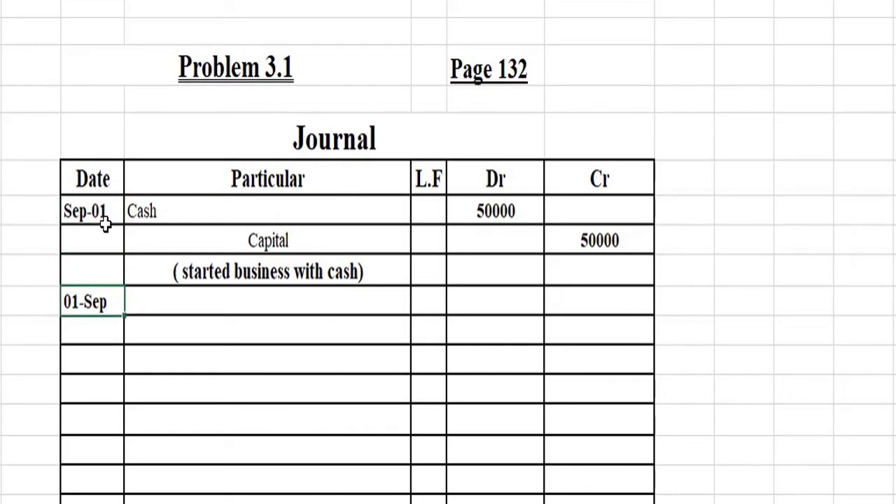
# Step: Replace the second entry's 01-Sep date with 10 sep
pyautogui.press('F2')
pyautogui.press('Escape')
pyautogui.write('10')
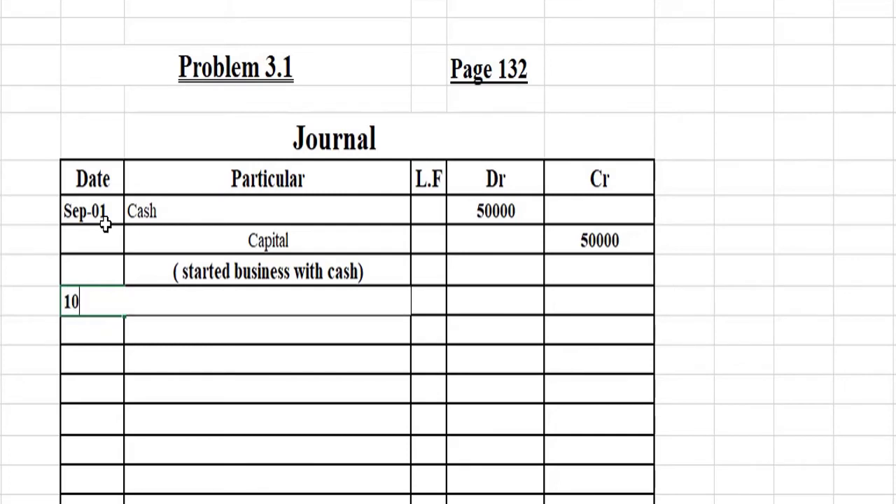
pyautogui.write(' sep')
pyautogui.press('Tab')
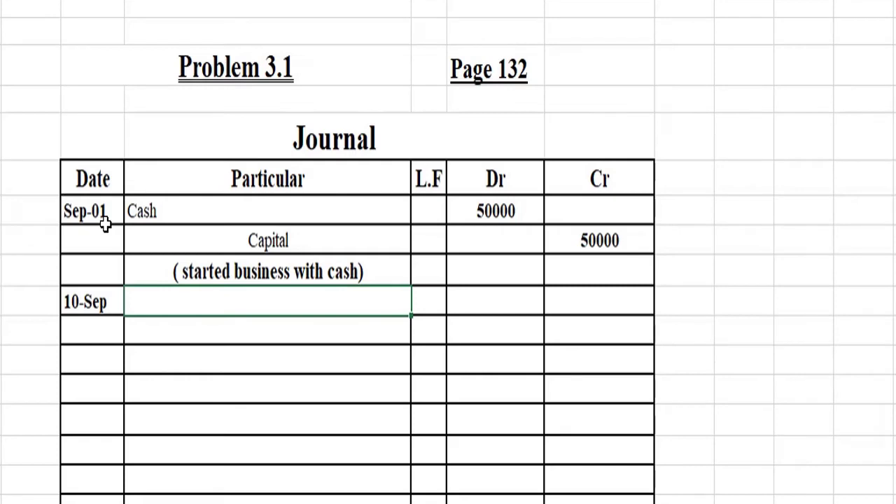
pyautogui.press('Down')
pyautogui.press('Down')
pyautogui.press('Down')
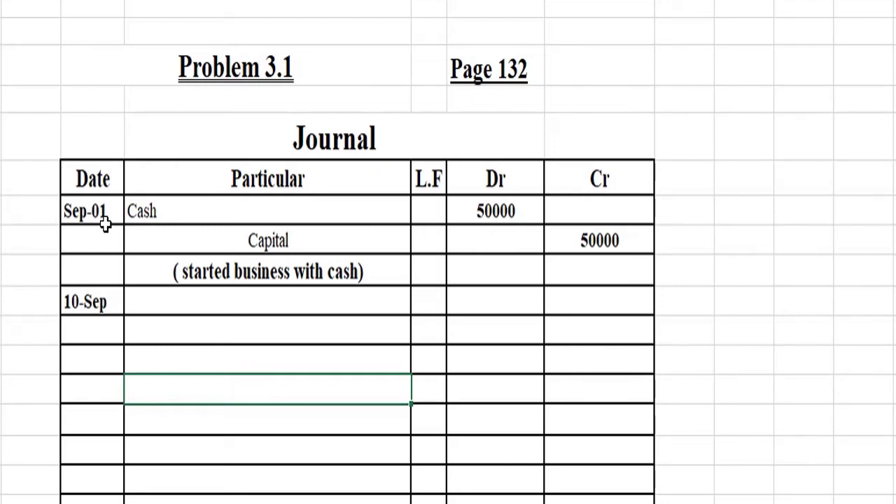
pyautogui.press('Up')
pyautogui.press('Up')
pyautogui.press('Up')
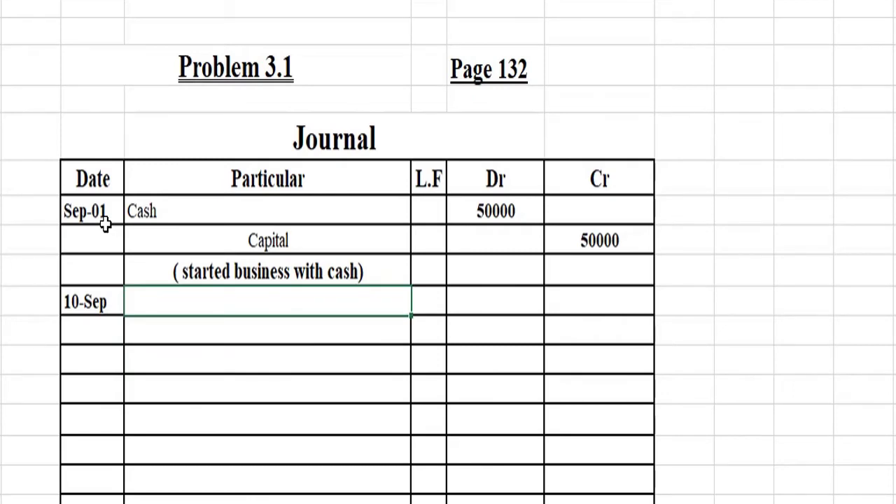
# Step: Enter Land and Building as the 10-Sep entry's particulars
pyautogui.write('Land')
pyautogui.press('Return')
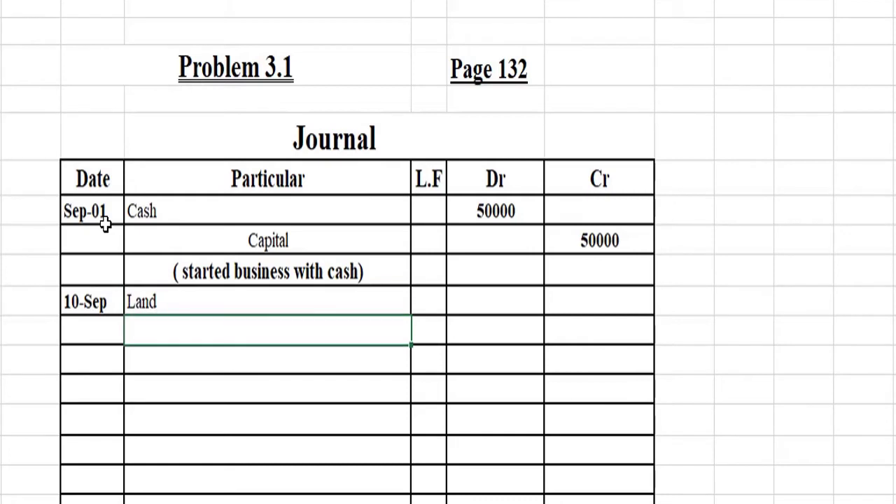
pyautogui.write('Building')
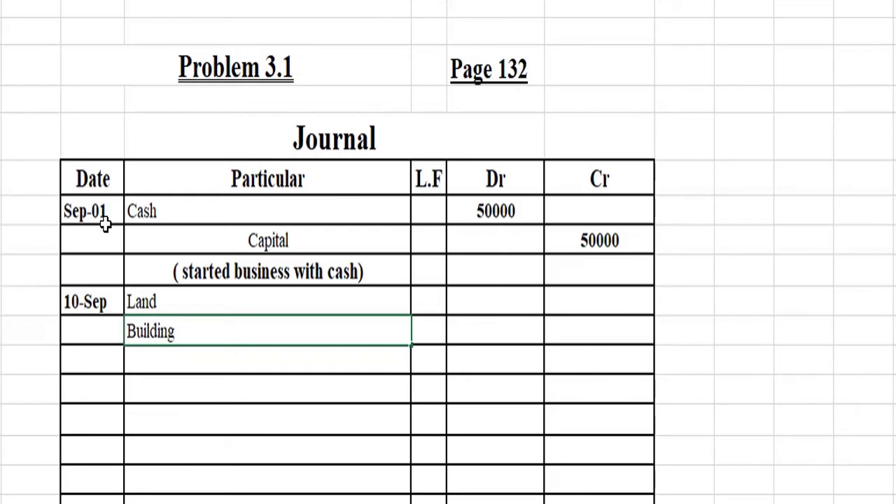
pyautogui.press('Tab')
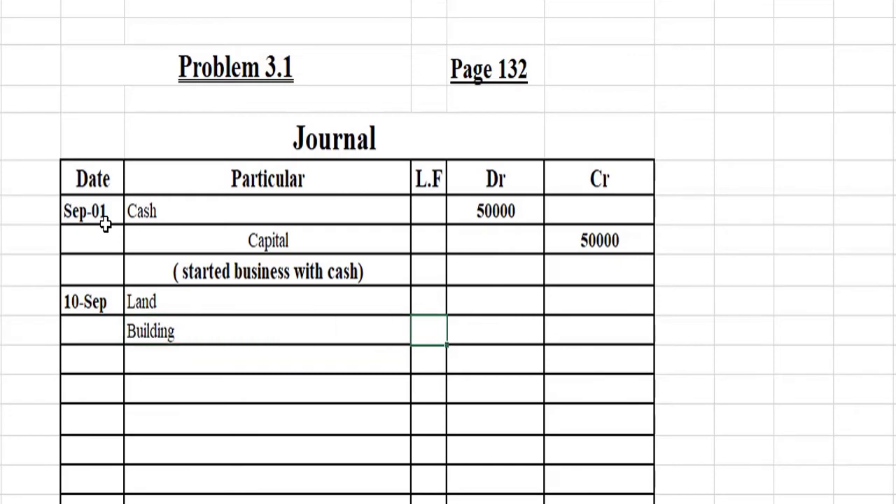
# Step: Debit Land 106000 and Building 76400 in the Dr column
pyautogui.press('Up')
pyautogui.press('Right')
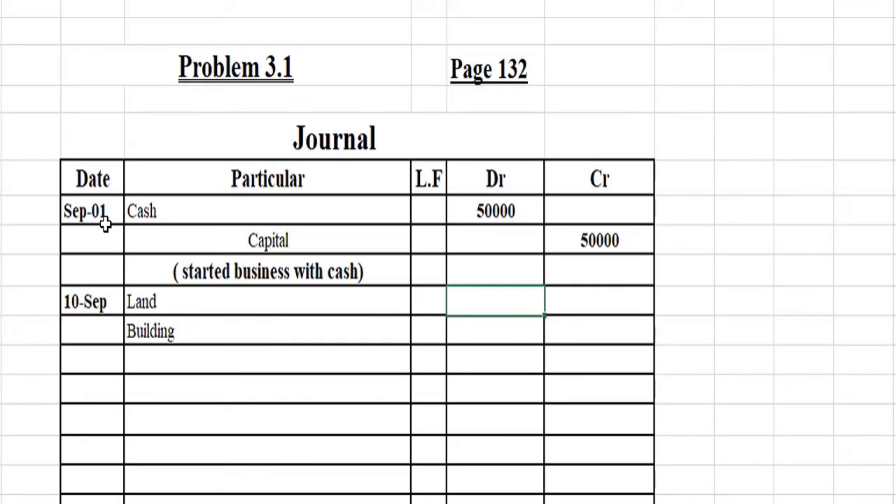
pyautogui.write('106000')
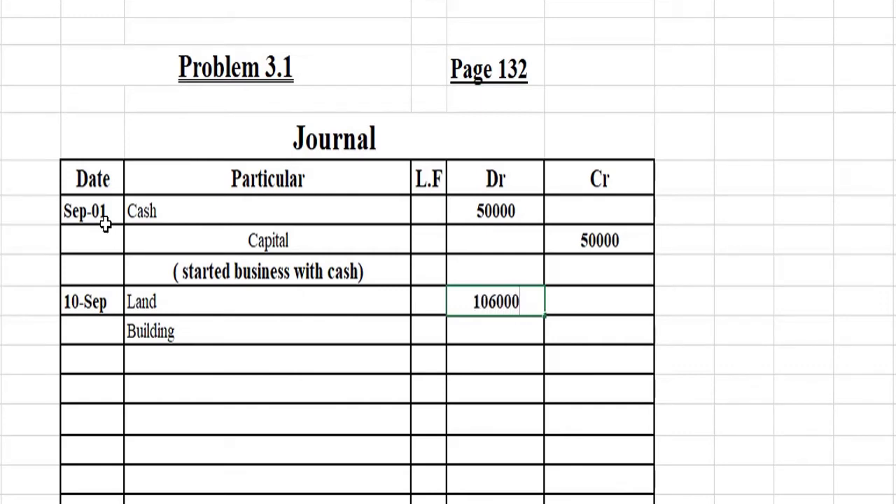
pyautogui.press('Tab')
pyautogui.press('Down')
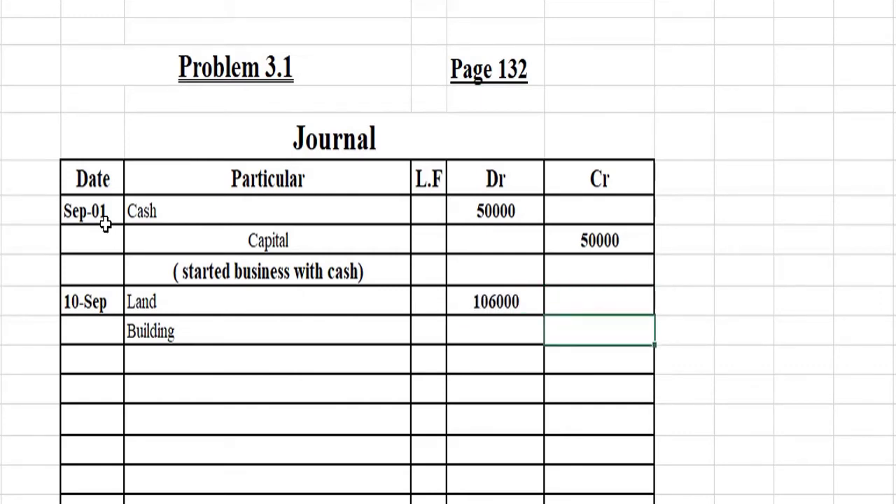
pyautogui.press('Left')
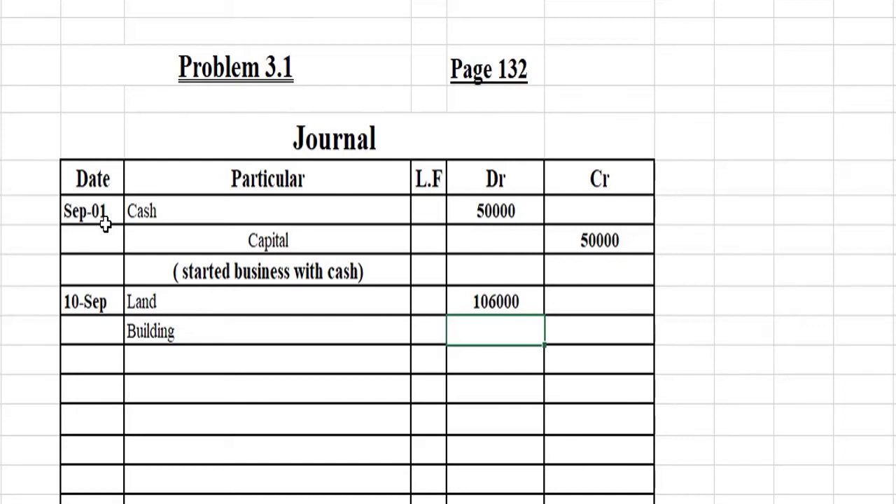
pyautogui.write('76400')
pyautogui.press('Right')
pyautogui.press('Down')
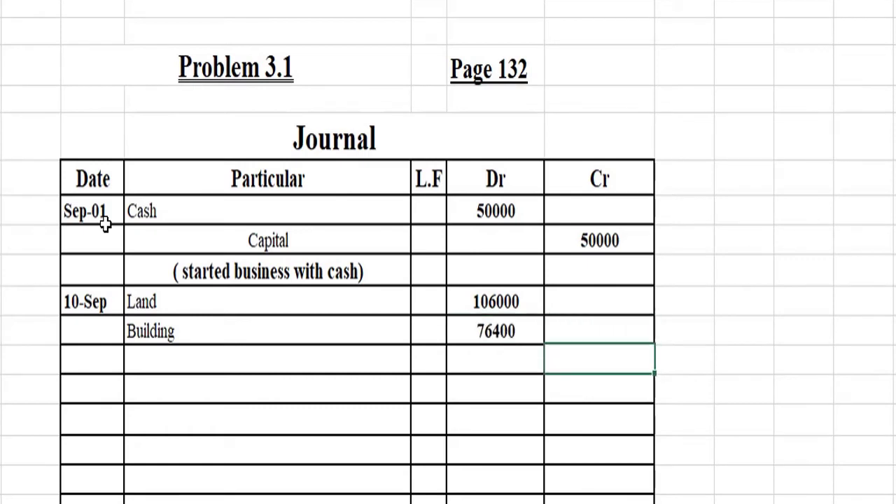
pyautogui.press('Left')
pyautogui.press('Left')
pyautogui.press('Left')
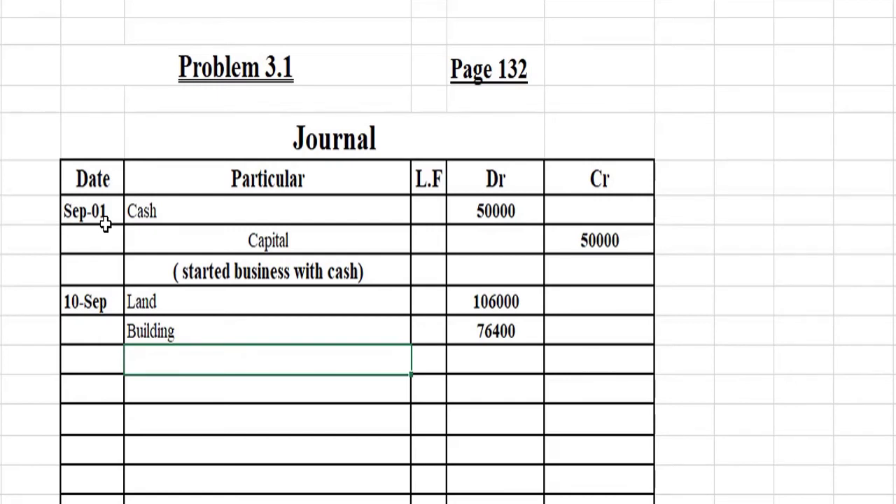
# Step: Credit cash 36500 on the line below Building
pyautogui.write('cash')
pyautogui.press('Tab')
pyautogui.press('Tab')
pyautogui.press('Tab')
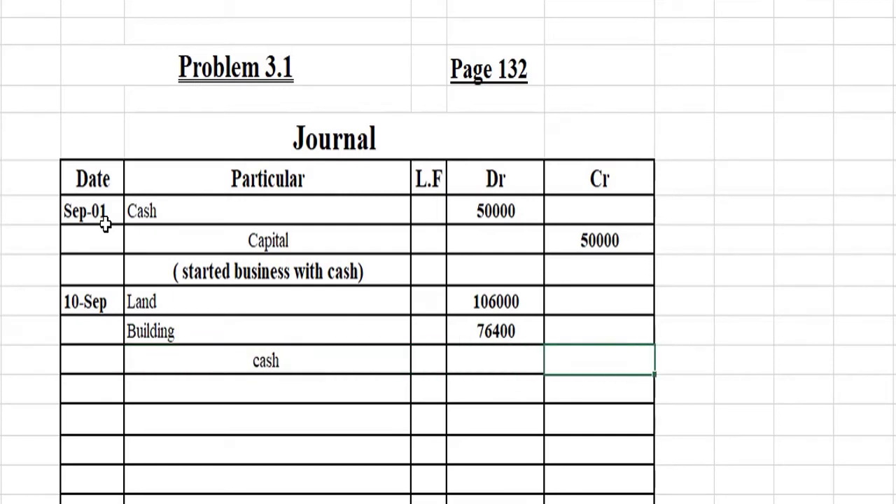
pyautogui.write('36500')
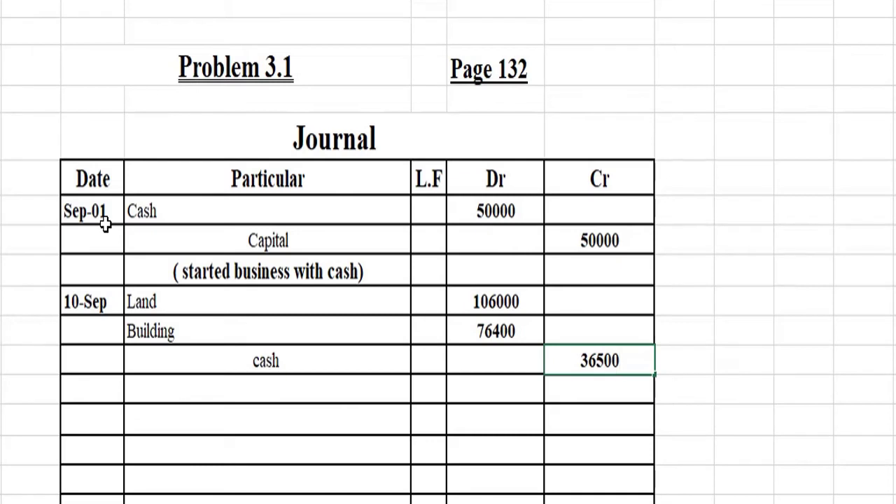
pyautogui.press('Return')
pyautogui.press('Left')
pyautogui.press('Left')
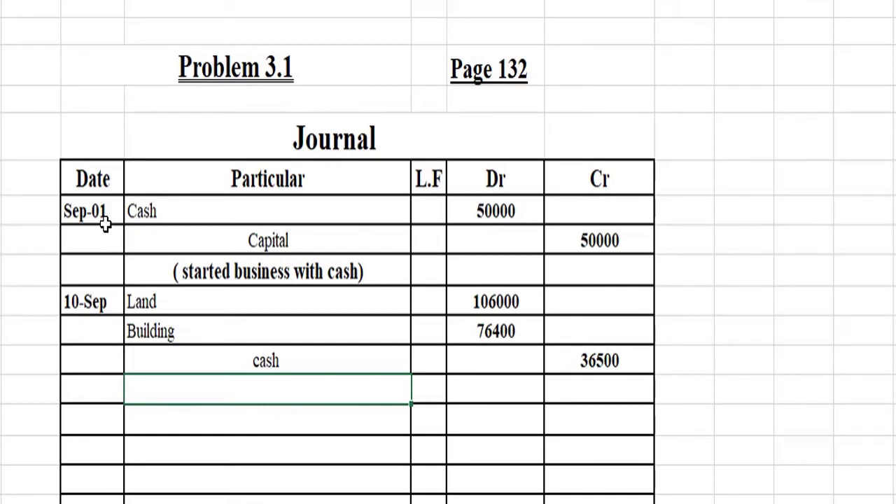
pyautogui.press('Right')
pyautogui.press('Right')
pyautogui.press('Right')
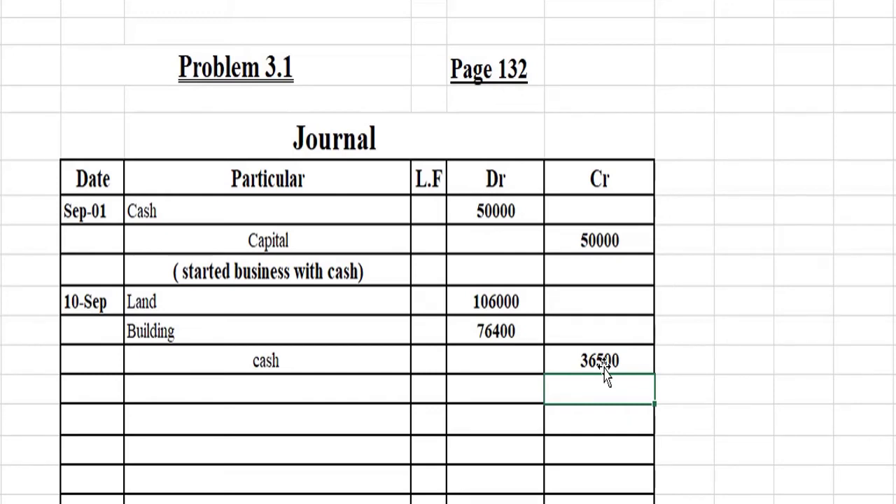
# Step: Try a formula of both debits minus the cash credit, which returns #VALUE!
pyautogui.write('=')
pyautogui.press('Up')
pyautogui.press('Up')
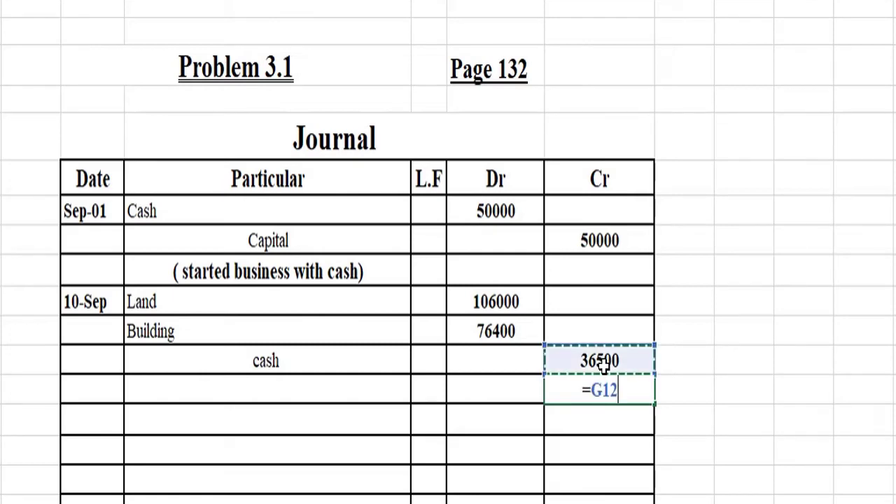
pyautogui.press('Left')
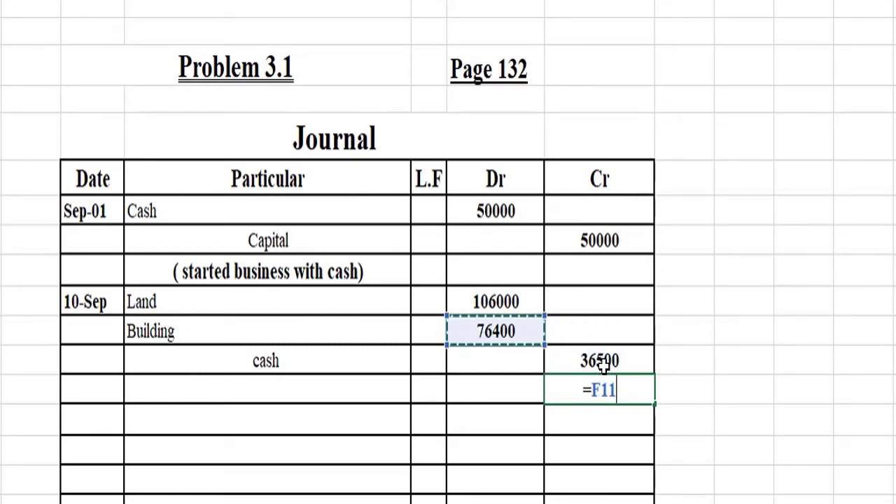
pyautogui.hotkey('shift', 'Up')
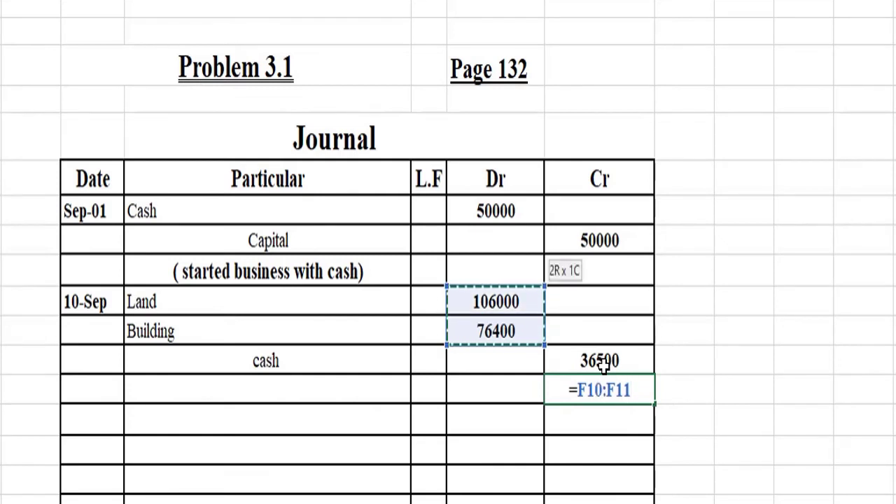
pyautogui.press('F2')
pyautogui.write('-')
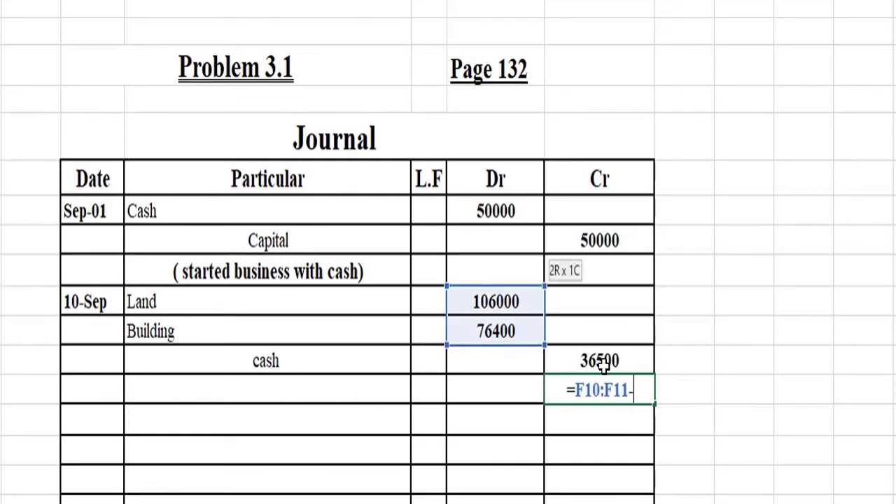
pyautogui.click(603, 364)
pyautogui.press('Return')
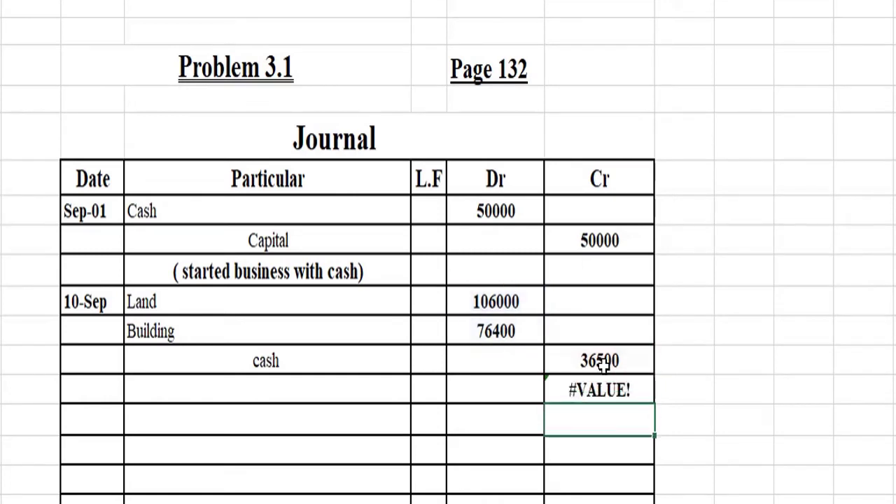
pyautogui.press('Up')
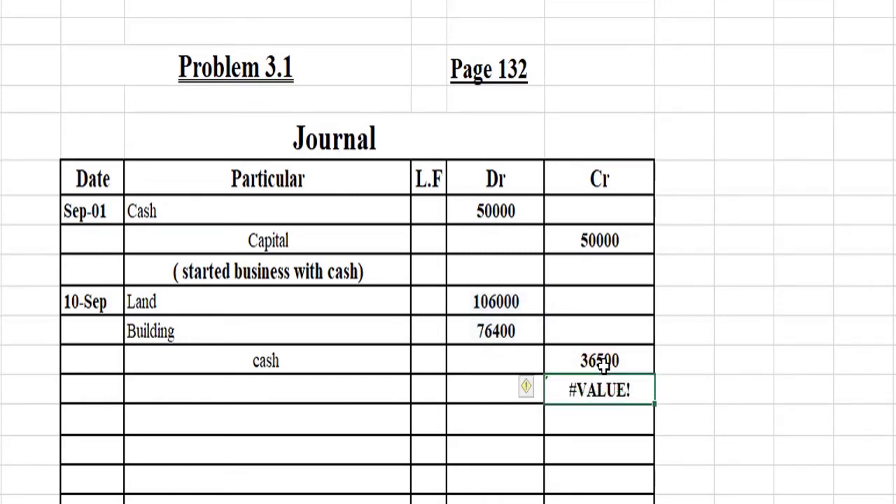
# Step: Replace it with =182400 minus the 36500 cash credit, giving 145900
pyautogui.write('=su')
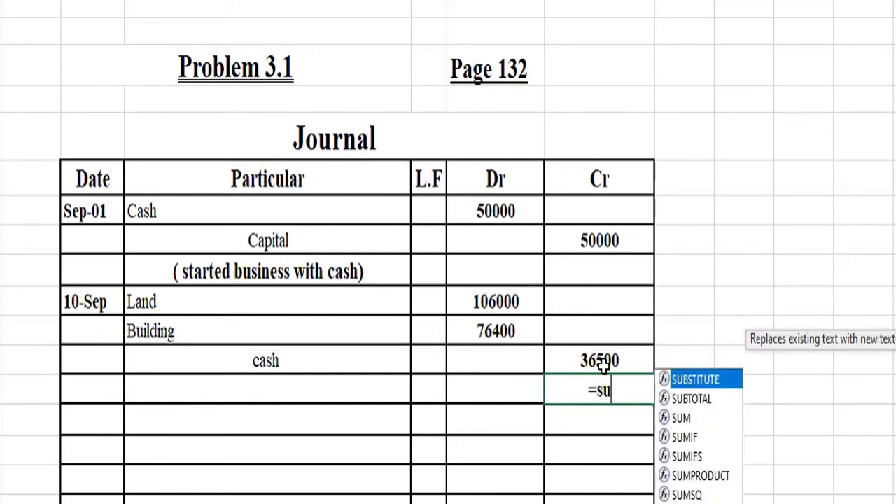
pyautogui.press('BackSpace')
pyautogui.press('BackSpace')
pyautogui.press('BackSpace')
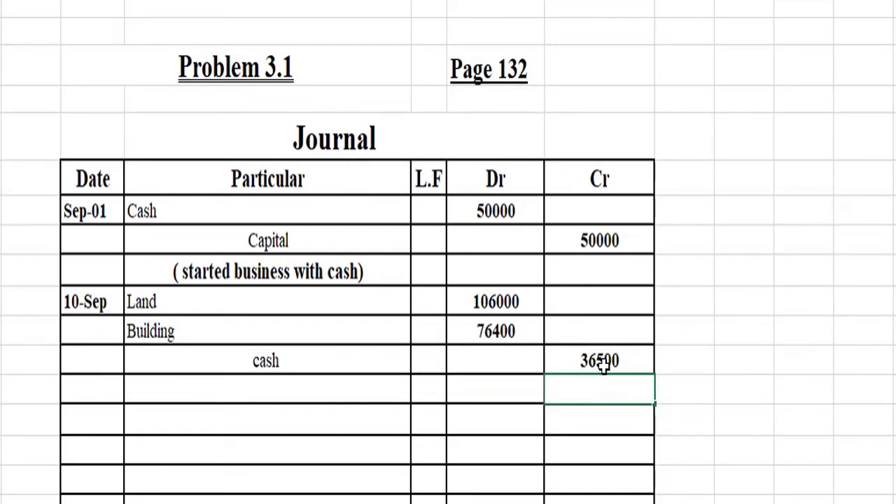
pyautogui.write('=1834')
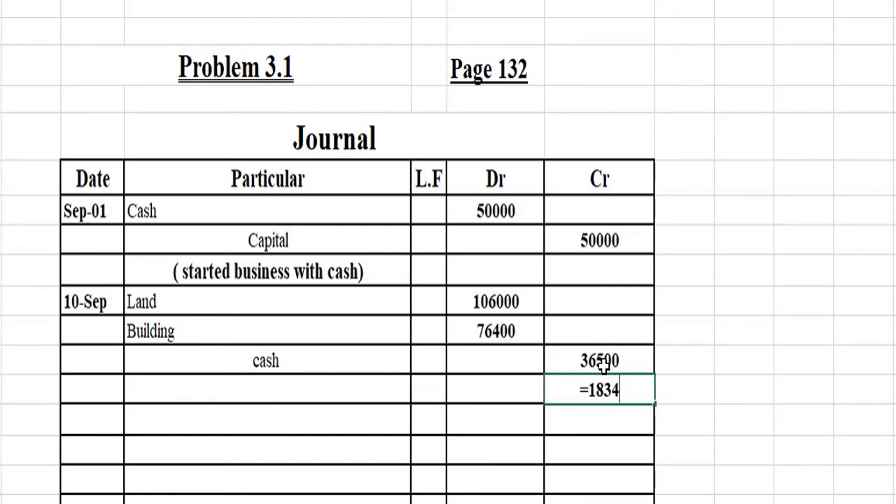
pyautogui.press('BackSpace')
pyautogui.press('BackSpace')
pyautogui.write('2400-')
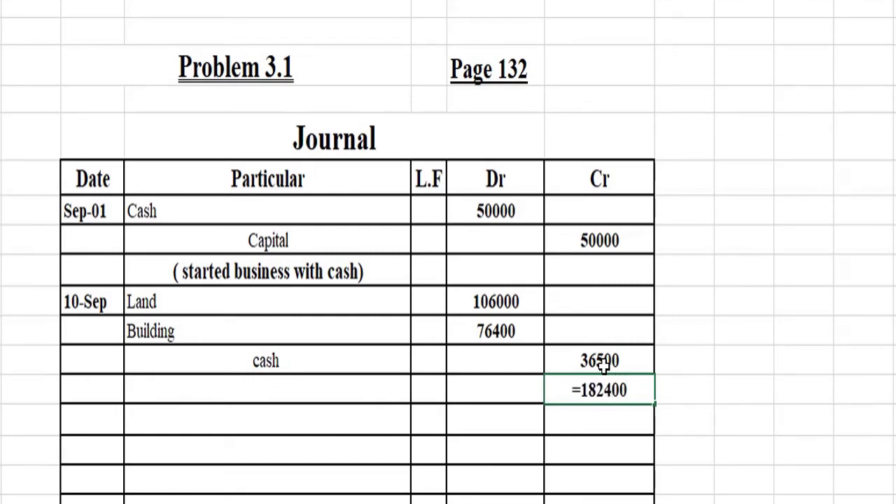
pyautogui.click(604, 367)
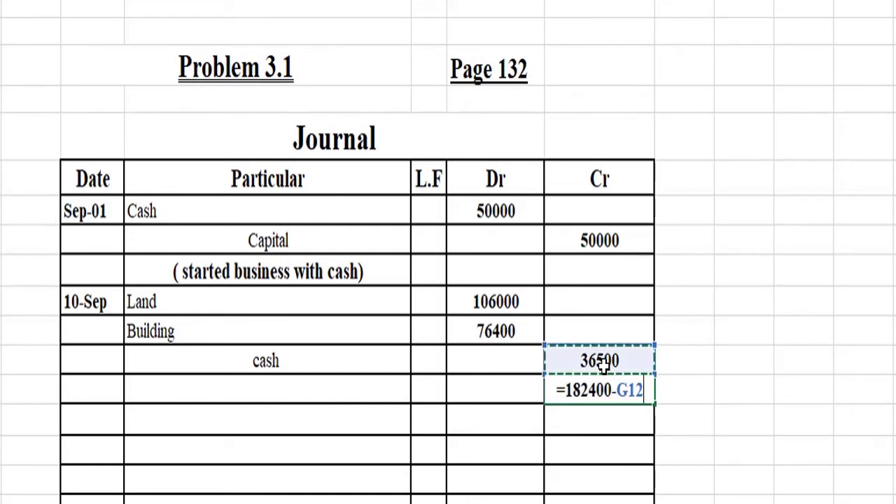
pyautogui.press('Return')
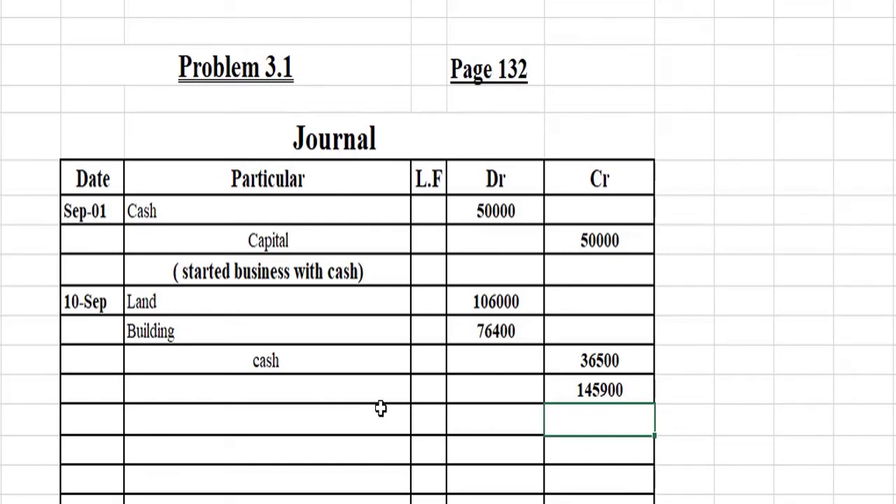
pyautogui.click(280, 391)
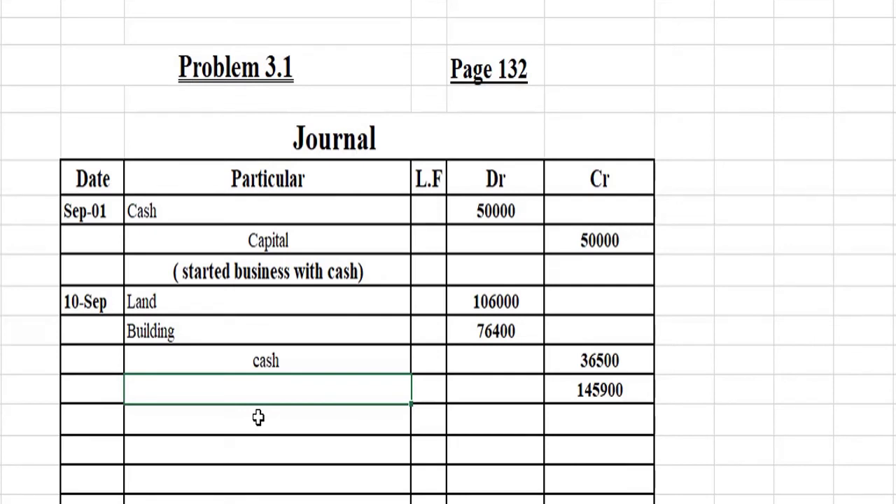
# Step: Label the 145900 credit line 'Note Payable'
pyautogui.write('Note Pa')
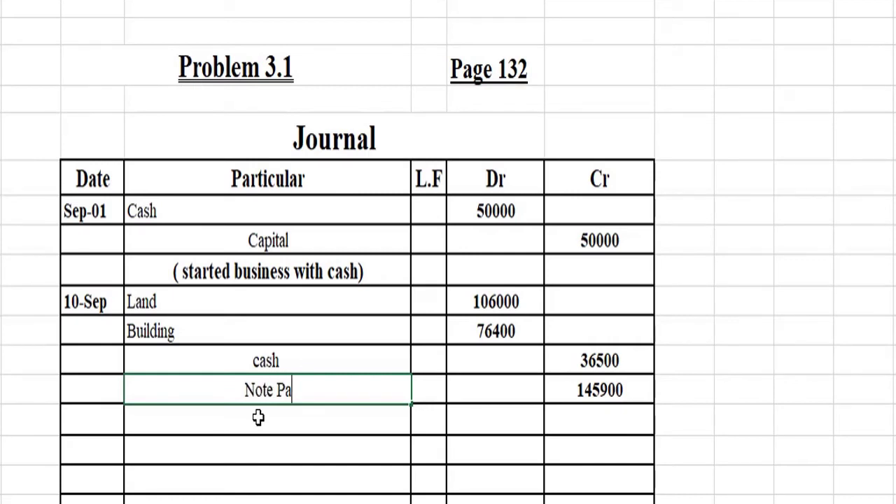
pyautogui.write('yab')
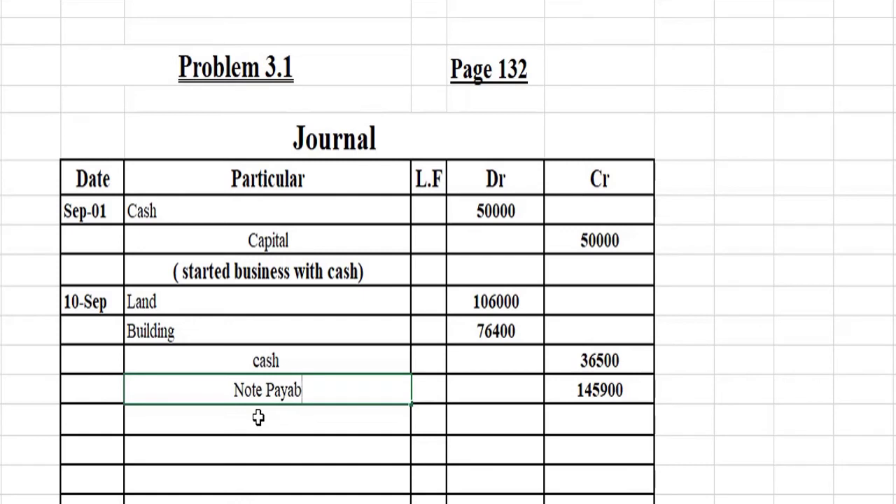
pyautogui.write('le')
pyautogui.press('Return')
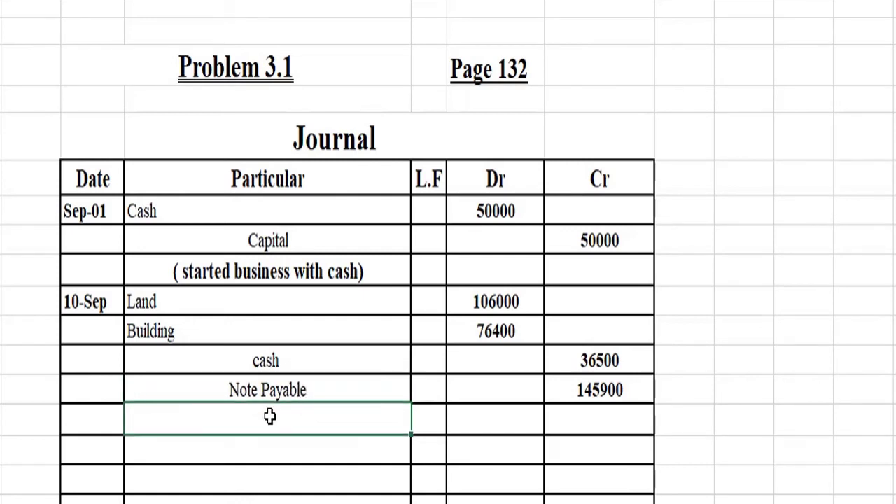
pyautogui.press('Up')
pyautogui.press('Up')
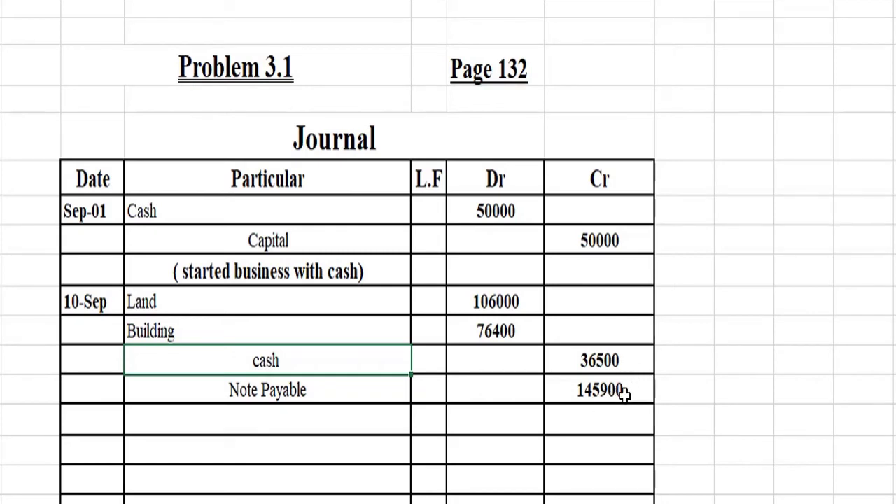
# Step: Type the narration 'Purchase land & building on Cash & Account' below Note Payable
pyautogui.click(379, 412)
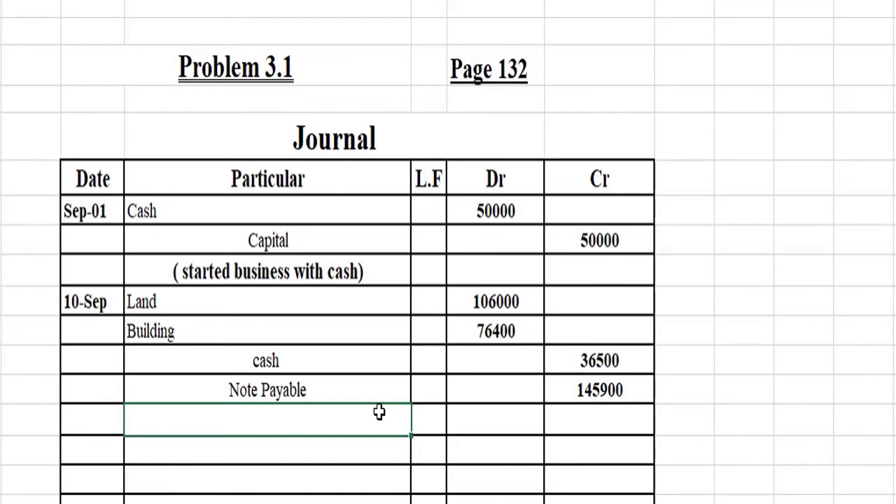
pyautogui.write('Puc')
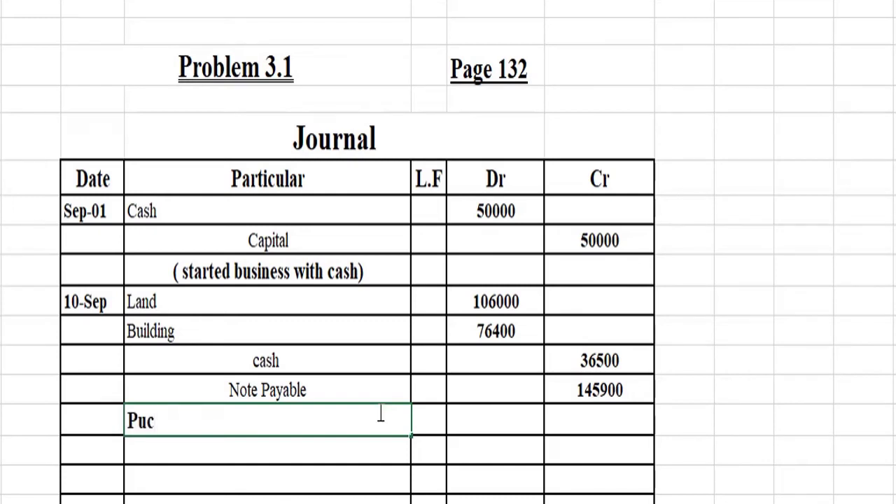
pyautogui.write('s')
pyautogui.press('BackSpace')
pyautogui.press('BackSpace')
pyautogui.write('rchase l')
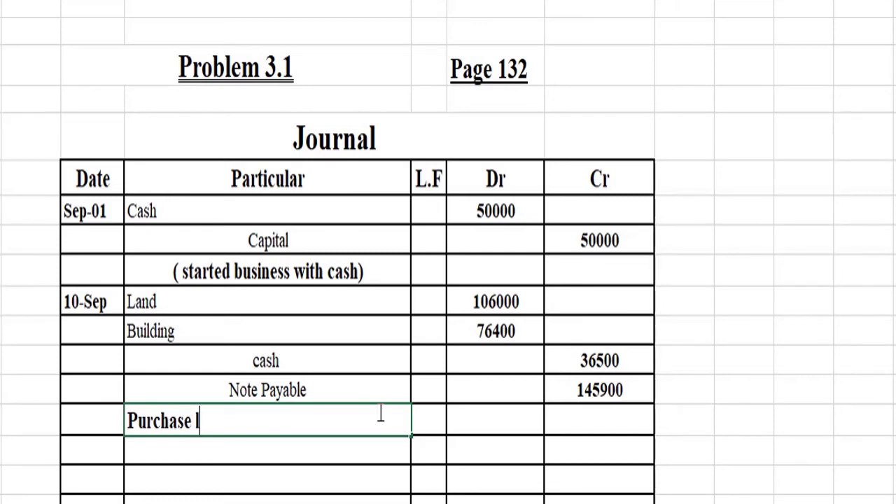
pyautogui.write('and ')
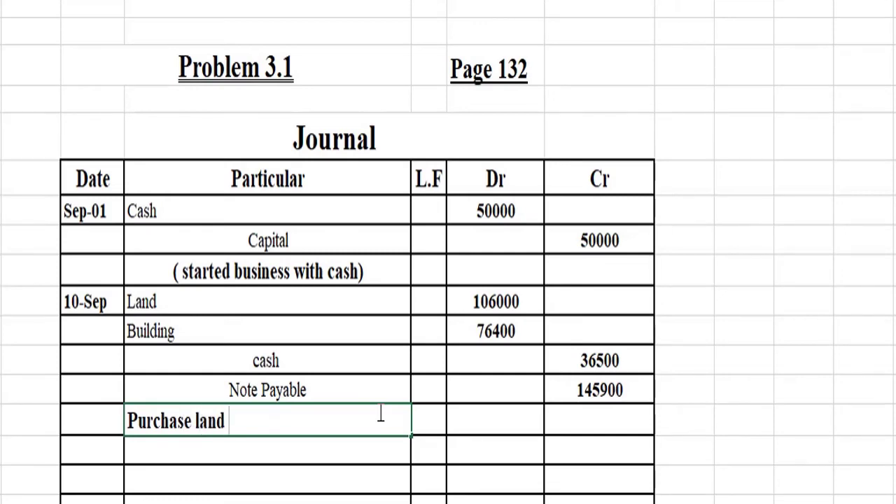
pyautogui.write('& buil')
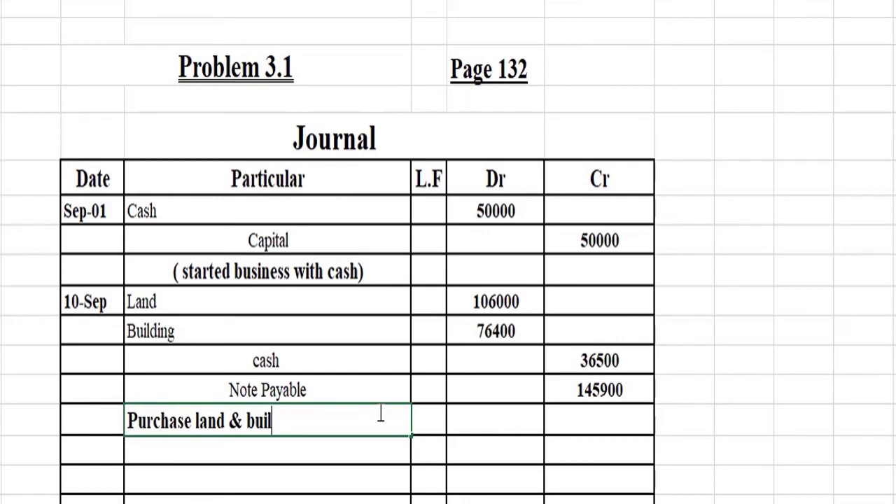
pyautogui.write('ding')
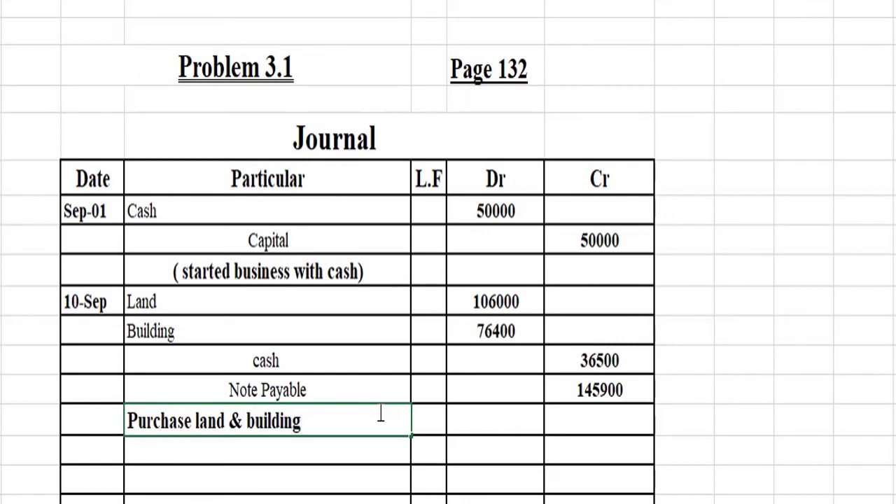
pyautogui.write(' on C ash')
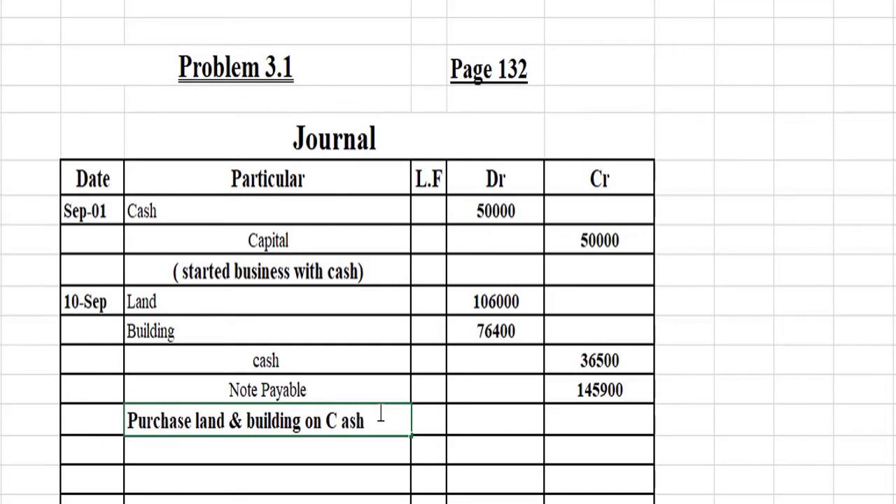
pyautogui.press('BackSpace')
pyautogui.press('BackSpace')
pyautogui.press('BackSpace')
pyautogui.press('BackSpace')
pyautogui.write('ash &')
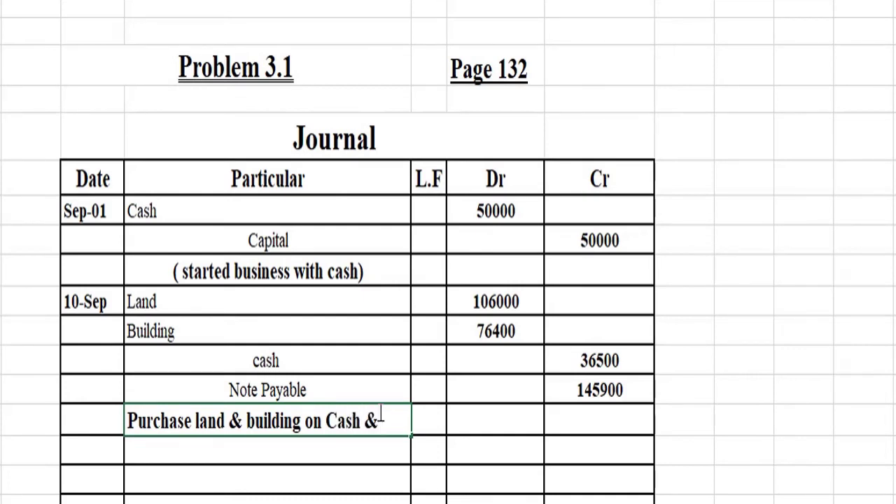
pyautogui.write(' Account')
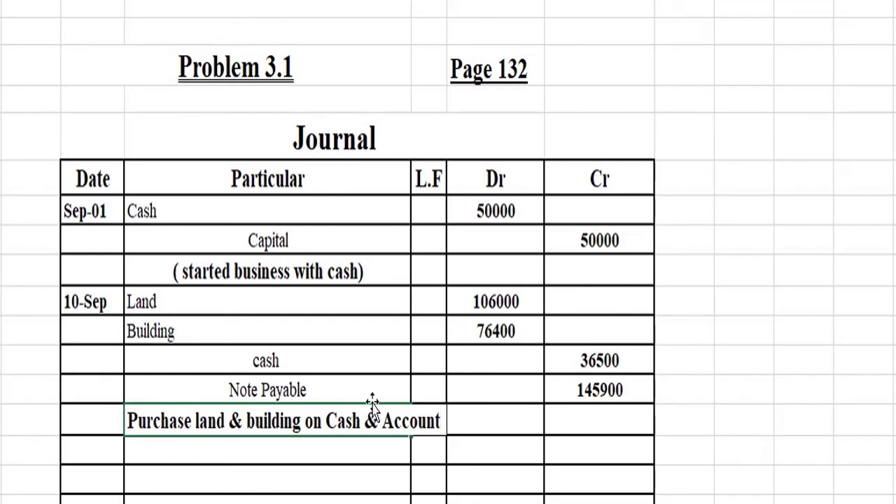
pyautogui.hotkey('ctrl', 'Return')
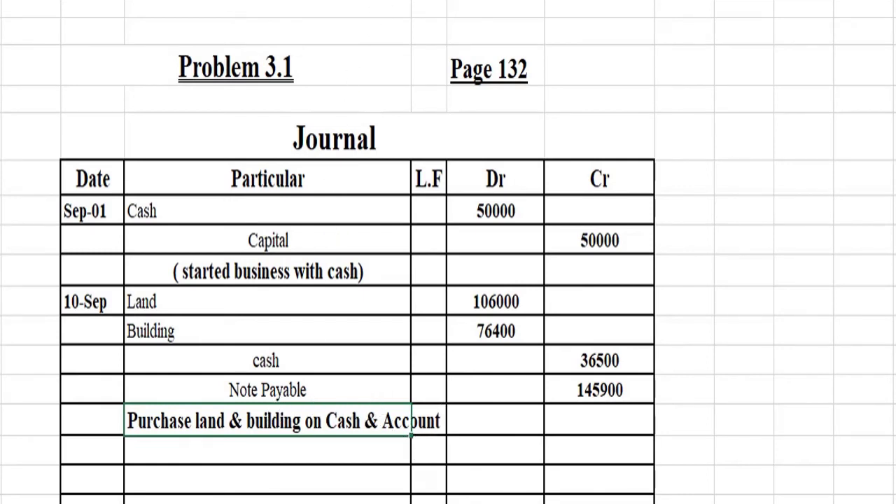
# Step: AutoFit the Particular column to fit the narration
pyautogui.hotkey('alt', 'h')
pyautogui.press('o')
pyautogui.press('i')
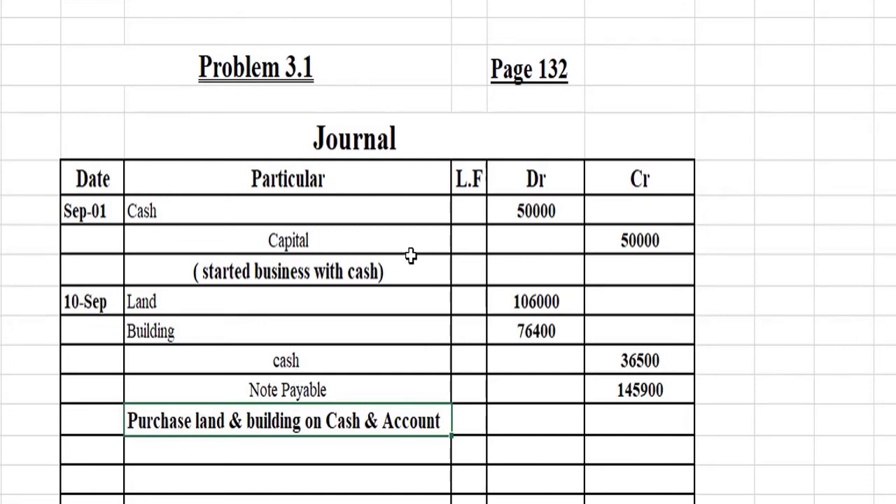
# Step: Enter 15 Sep in the Date cell below the second entry's narration
pyautogui.scroll(-2, 176, 397)
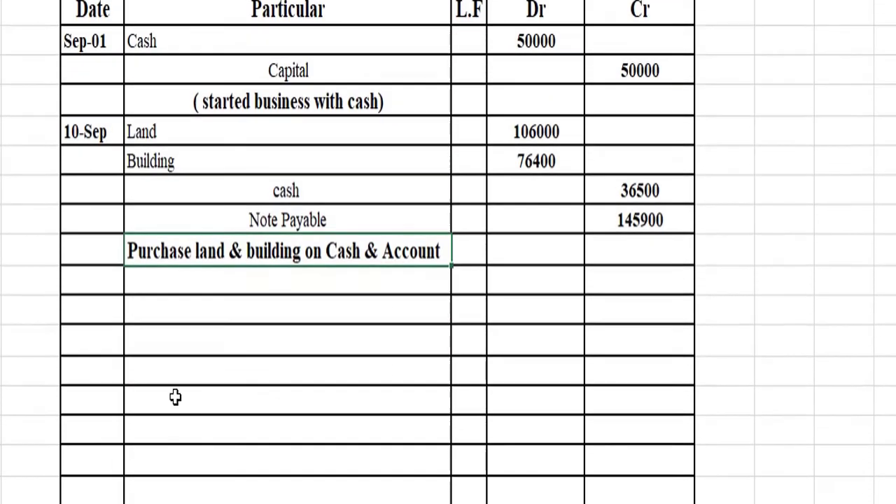
pyautogui.click(88, 277)
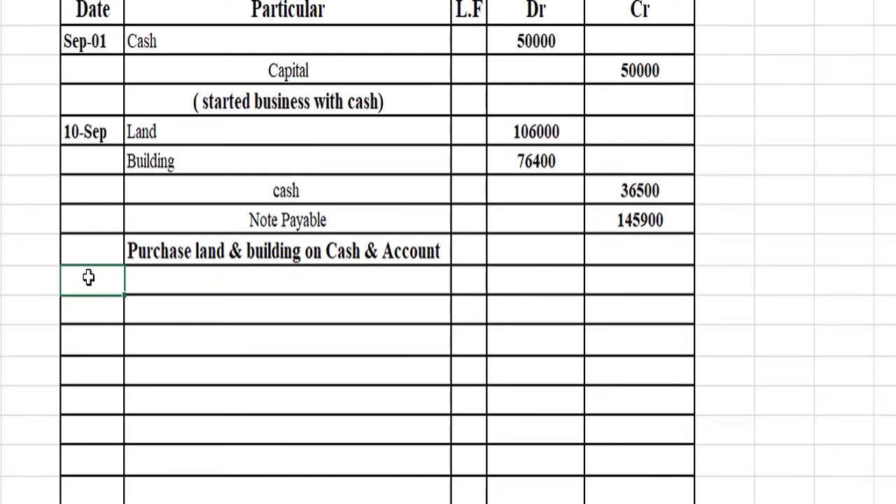
pyautogui.write('15 Sep')
pyautogui.press('Tab')
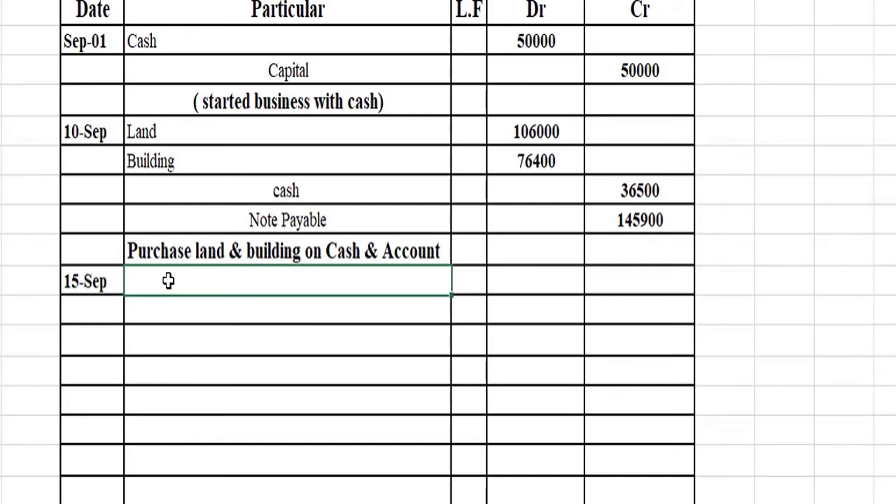
# Step: Enter Micro Computer System and Cash on consecutive Particular lines of the 15-Sep entry
pyautogui.write('Mic')
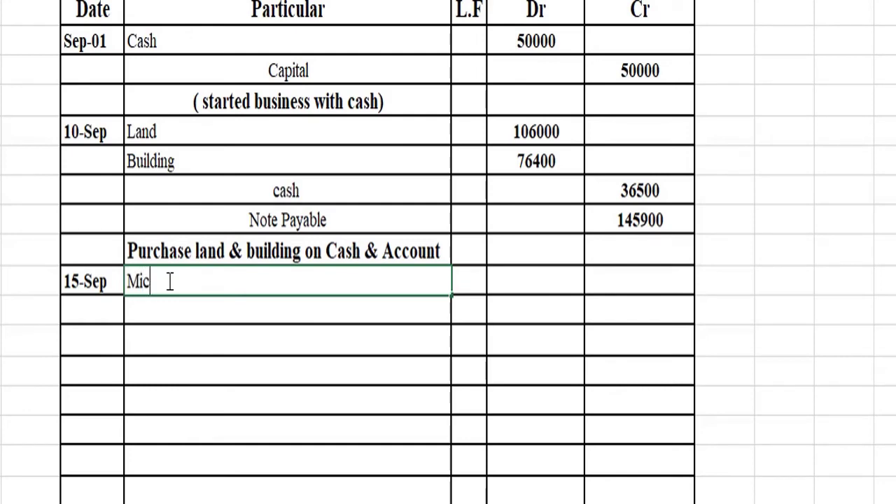
pyautogui.write('ro Comp')
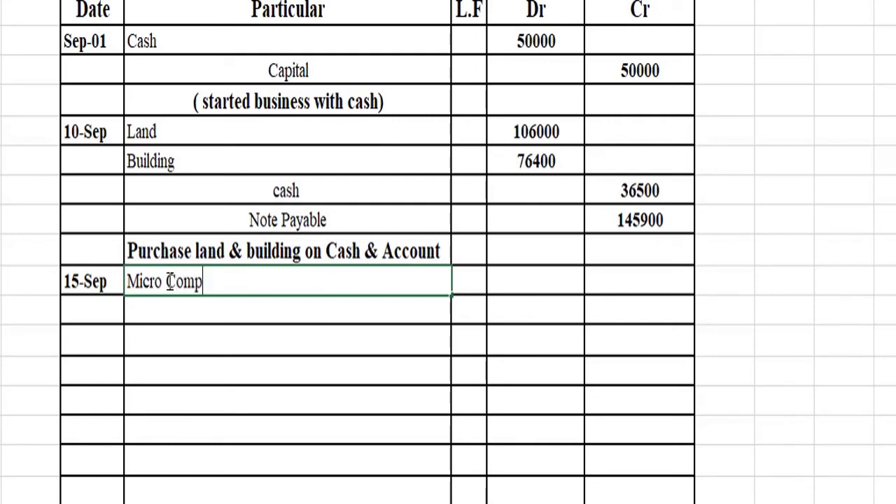
pyautogui.write('uter Syst')
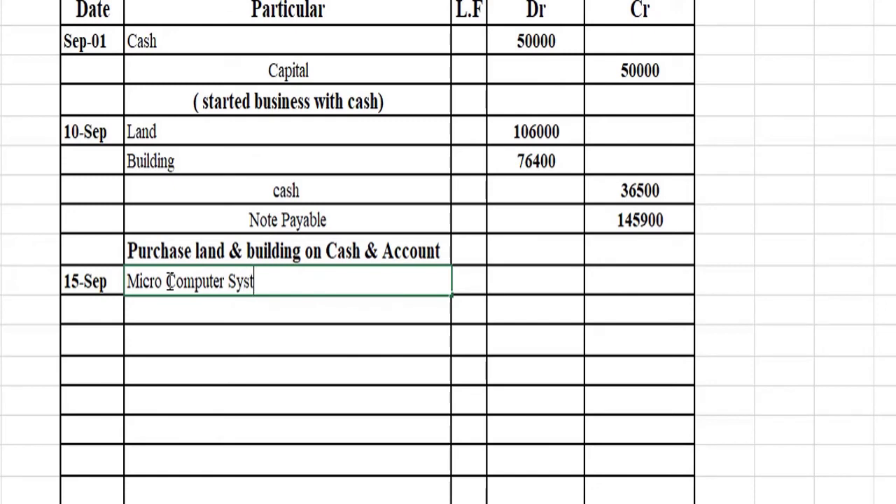
pyautogui.write('e,')
pyautogui.press('BackSpace')
pyautogui.write('m')
pyautogui.press('Return')
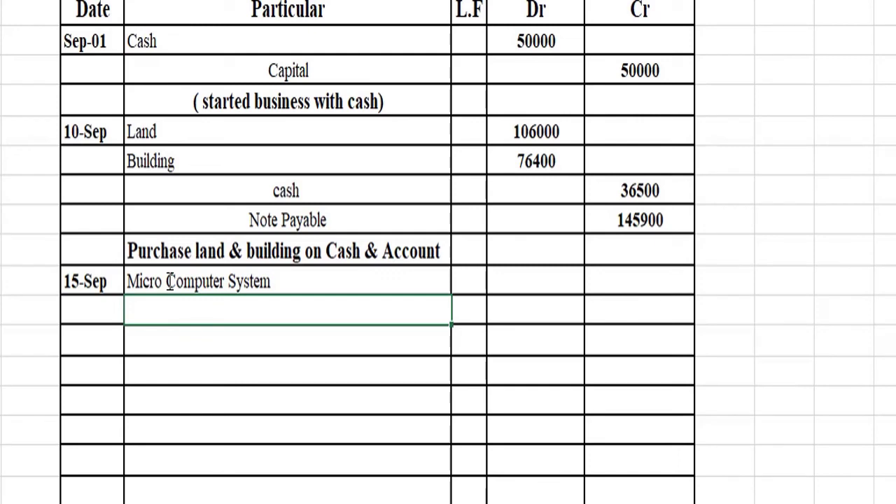
pyautogui.write('Cash')
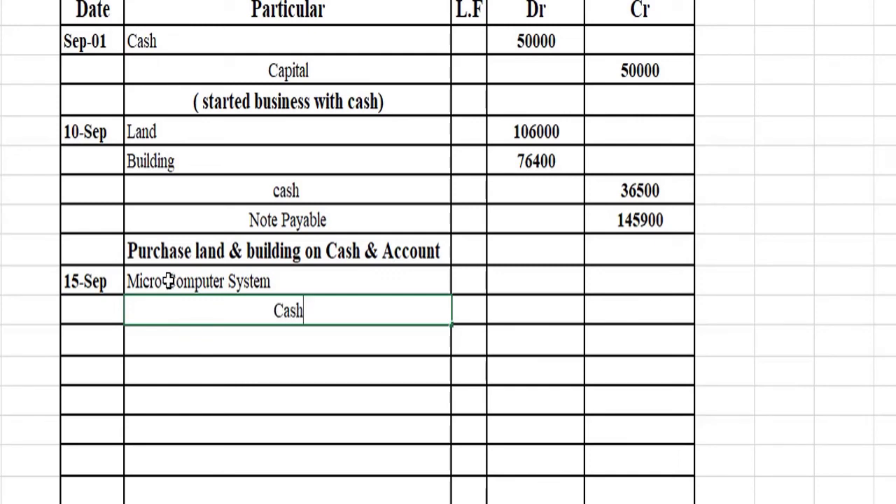
pyautogui.press('Up')
# Step: Enter 4680 as the Micro Computer System debit and the Cash credit
pyautogui.press('Right')
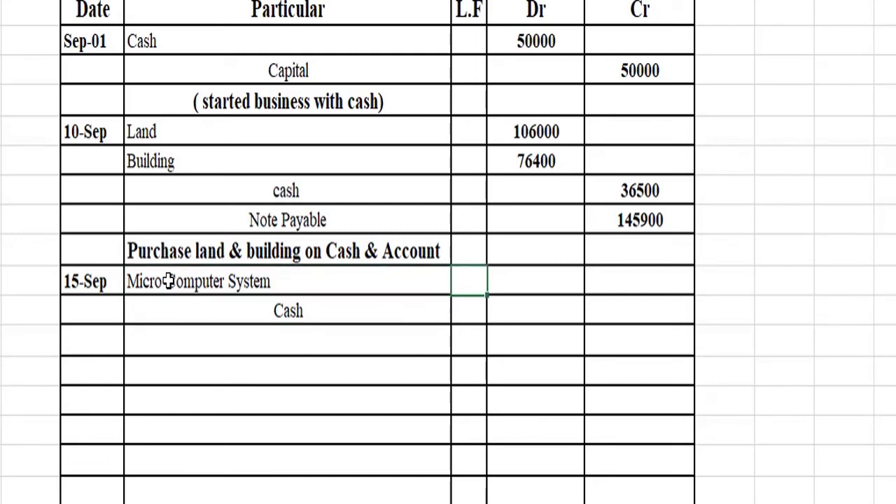
pyautogui.press('Right')
pyautogui.press('Right')
pyautogui.press('Left')
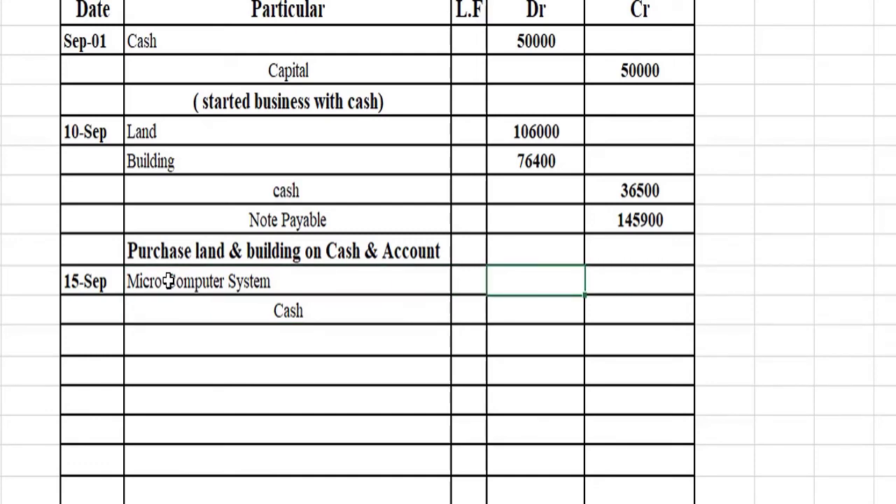
pyautogui.write('46')
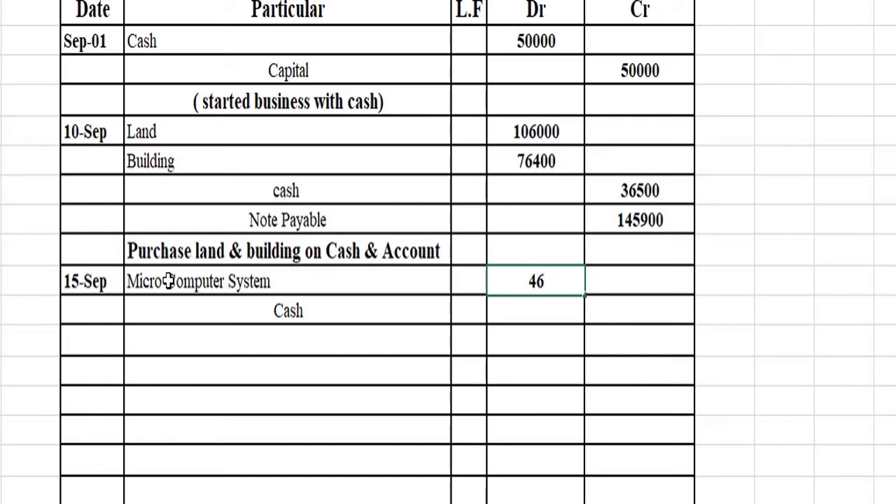
pyautogui.write('80')
pyautogui.press('Return')
pyautogui.press('Right')
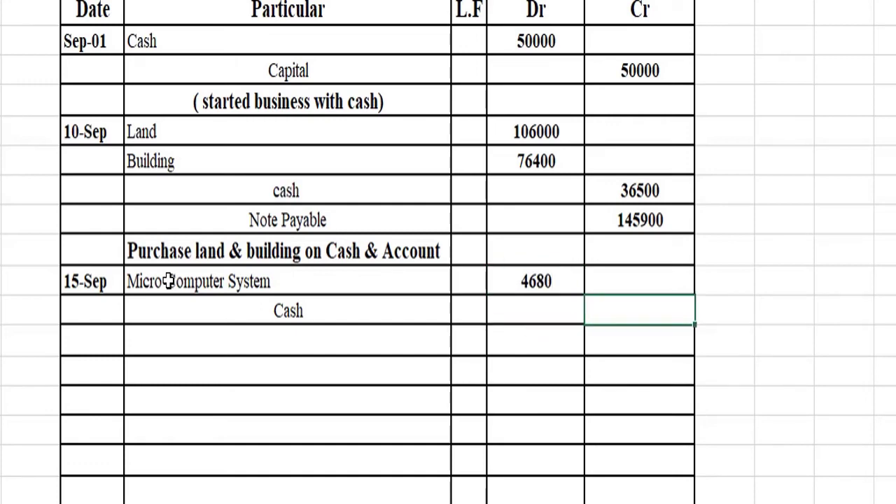
pyautogui.write('4680')
# Step: Add the narration 'Purchase computer on cash' below Cash, correcting the misspelled 'computer'
pyautogui.press('Left')
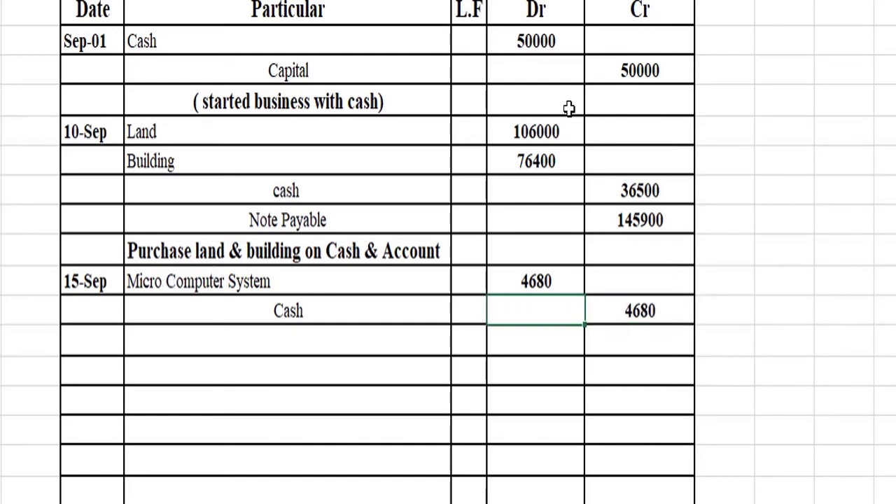
pyautogui.click(232, 333)
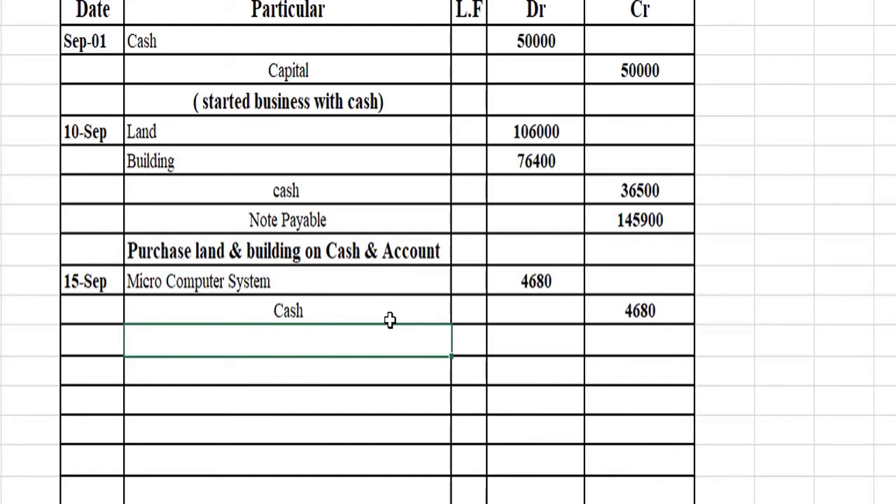
pyautogui.write('Pur')
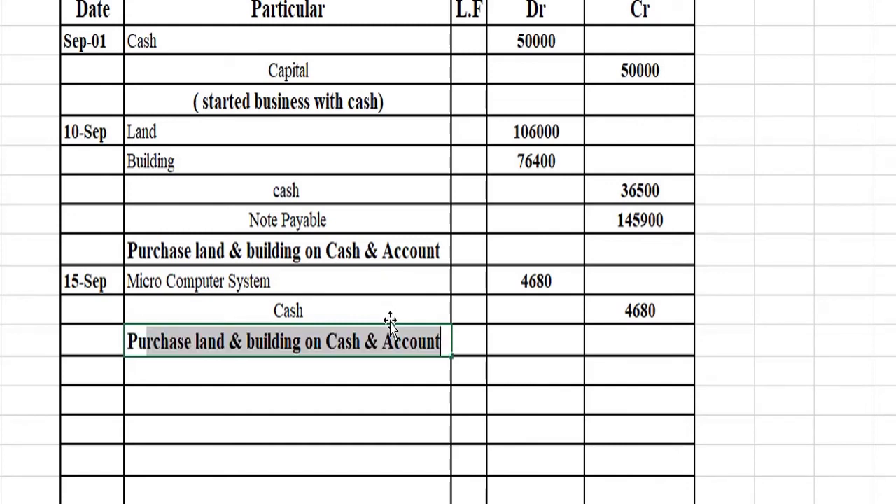
pyautogui.write('chase ')
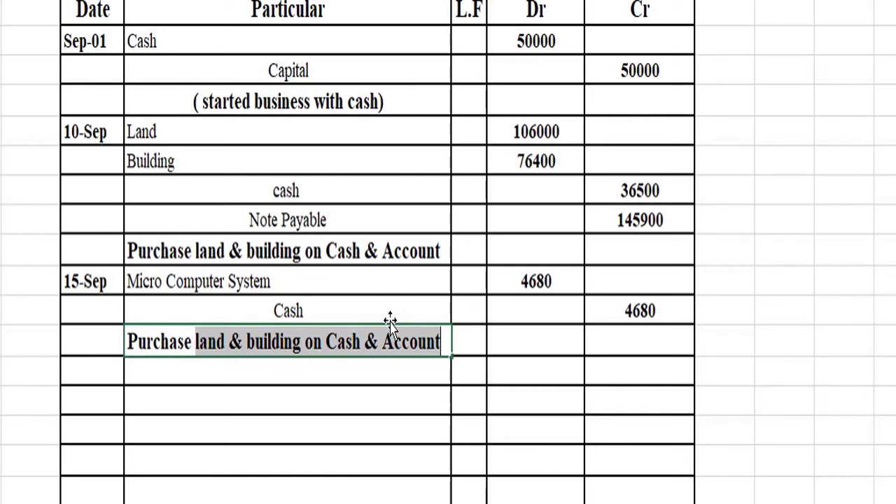
pyautogui.write('com')
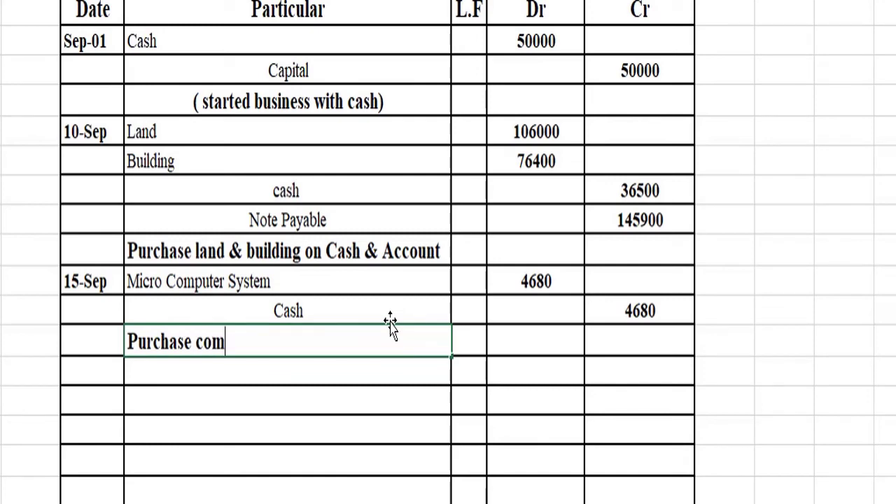
pyautogui.write('putr on cash')
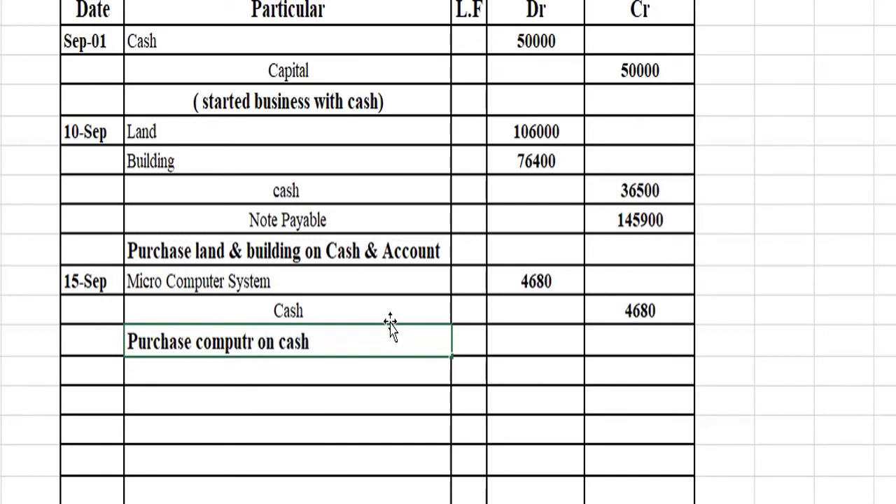
pyautogui.click(248, 341)
pyautogui.write('e')
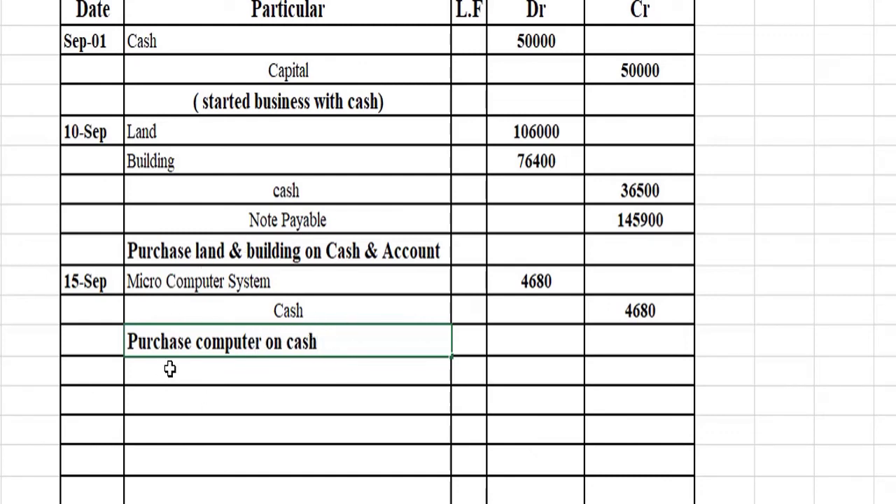
pyautogui.click(214, 370)
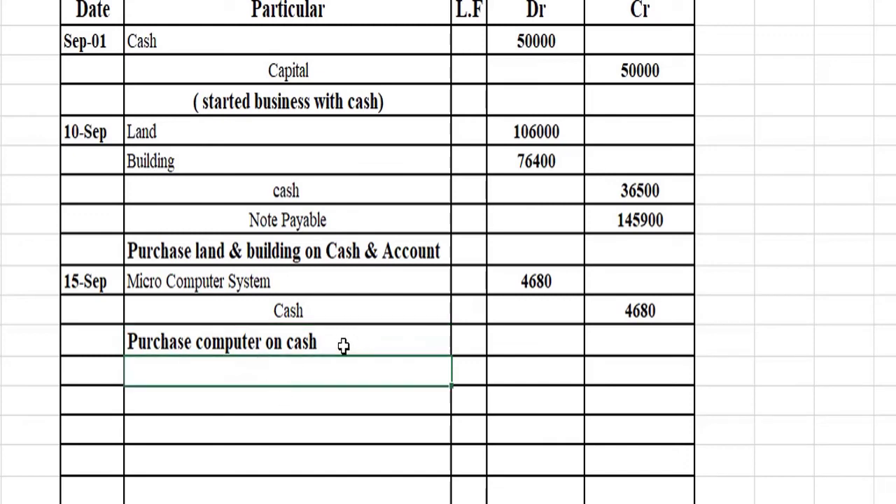
pyautogui.click(111, 375)
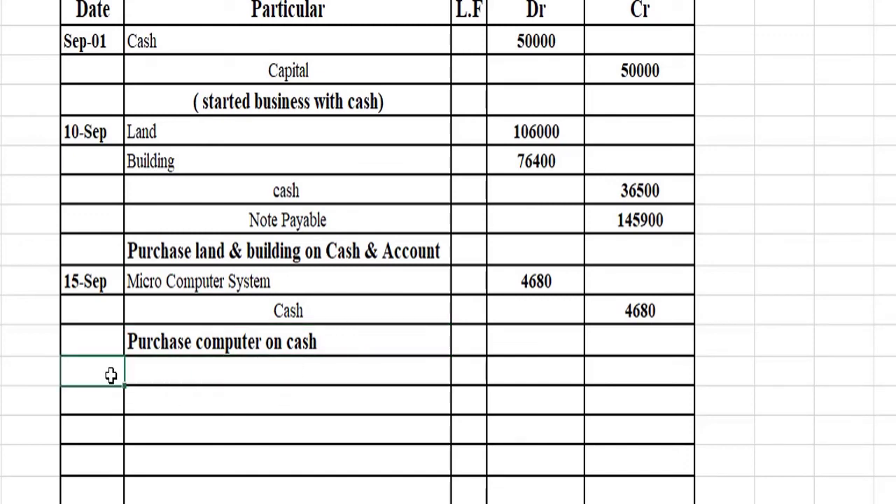
# Step: Date the new entry 19-Sep and debit Equipment 5760 in the Dr column
pyautogui.write('19 sep')
pyautogui.press('Tab')
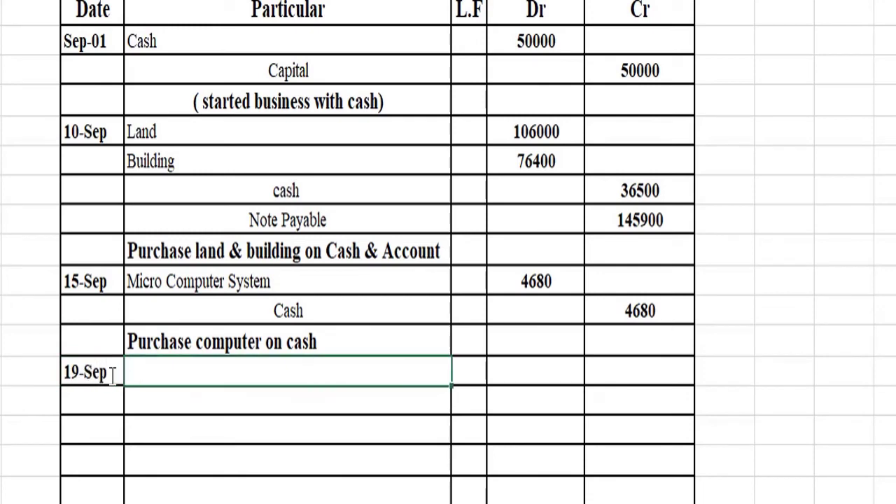
pyautogui.click(111, 374)
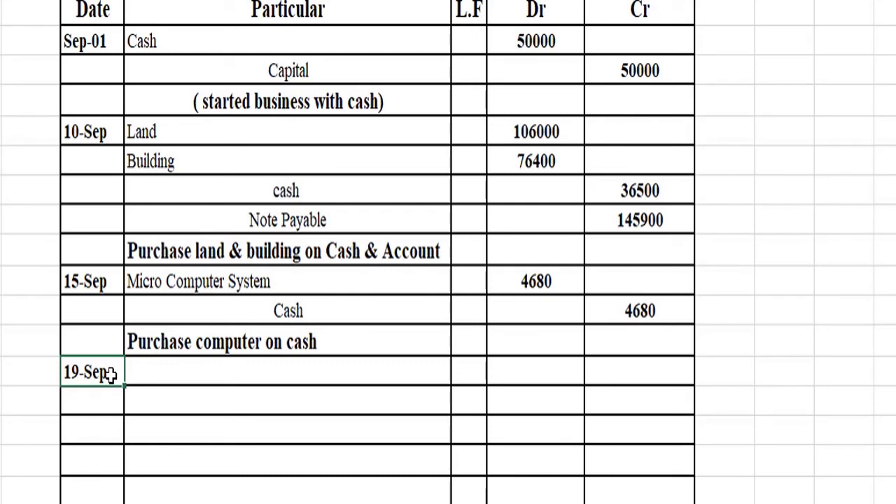
pyautogui.press('Tab')
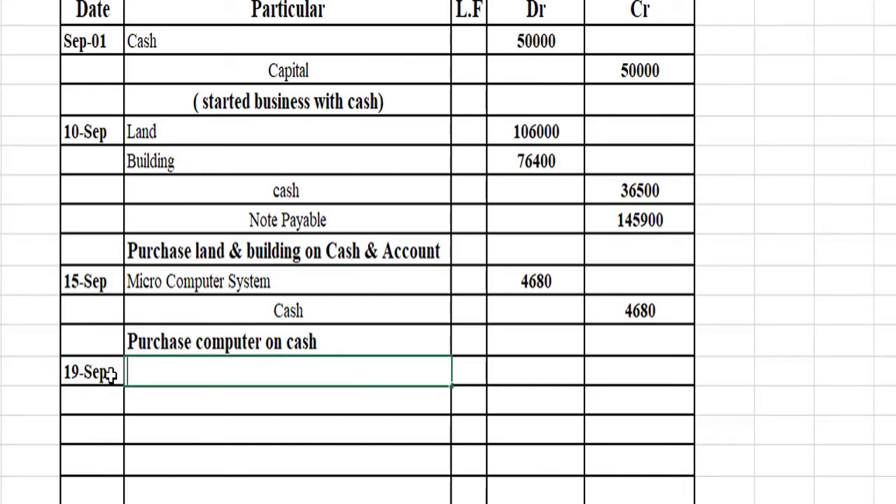
pyautogui.write('Equip')
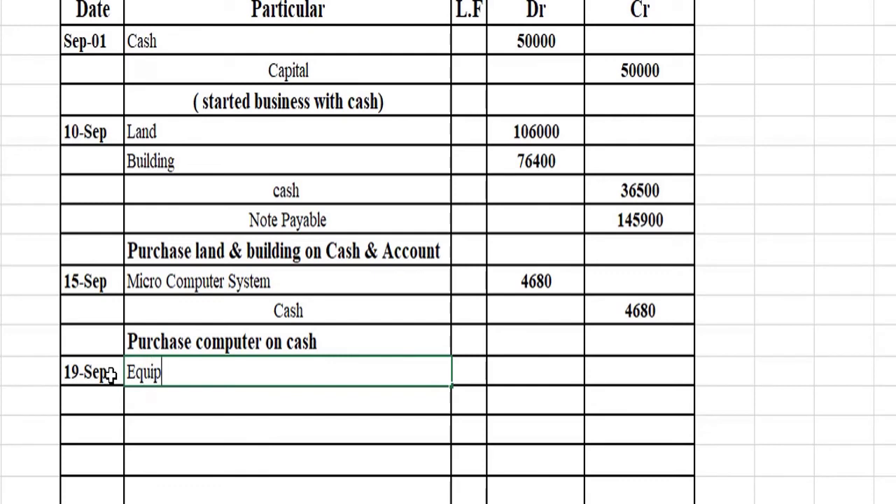
pyautogui.write('ment')
pyautogui.press('Tab')
pyautogui.press('Tab')
pyautogui.write('5760')
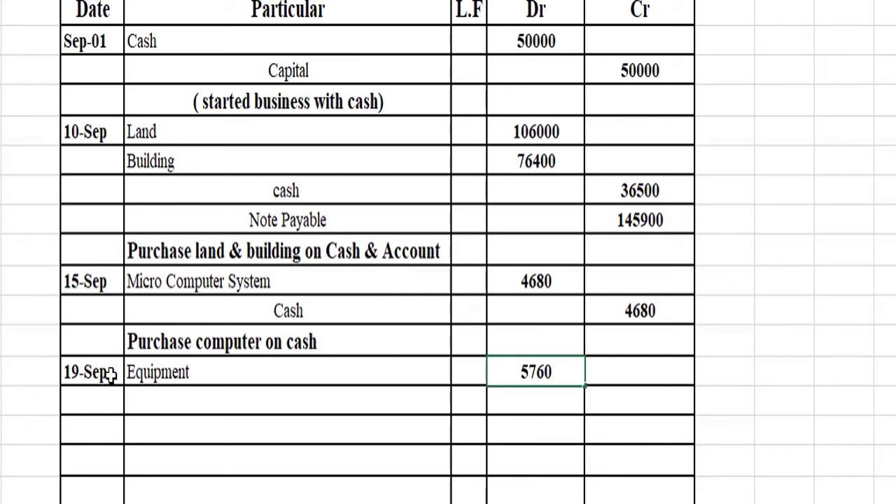
pyautogui.press('Left')
pyautogui.press('Left')
pyautogui.press('Down')
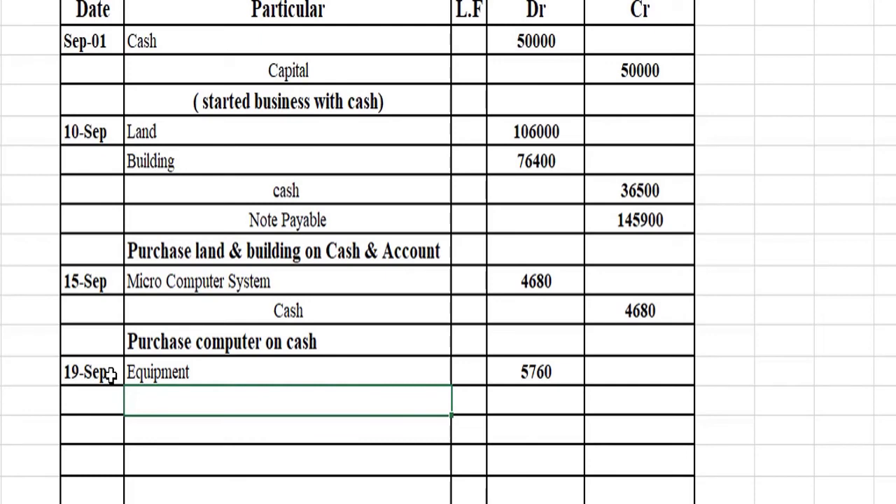
pyautogui.press('Return')
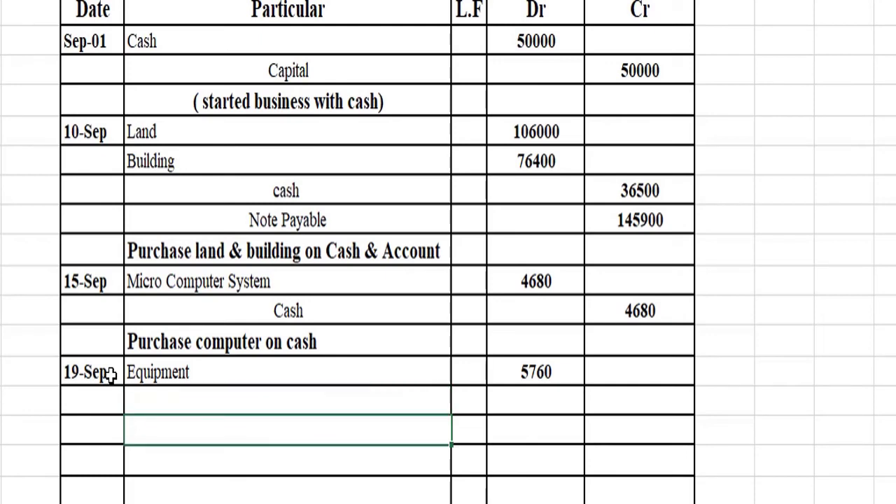
pyautogui.press('Up')
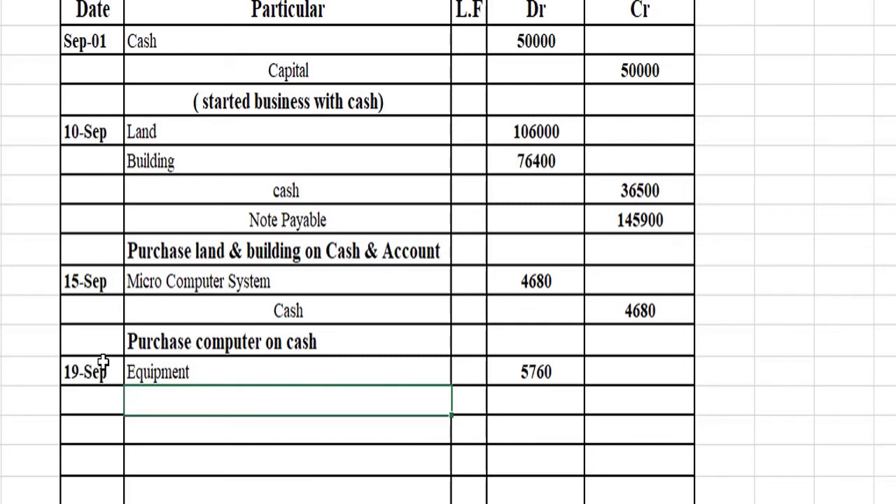
# Step: Credit Cash 960 on the line below Equipment
pyautogui.write('Cash')
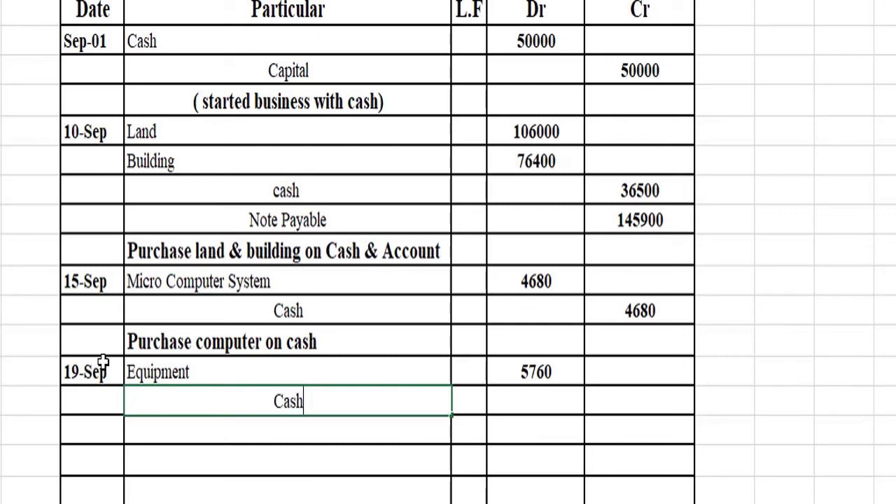
pyautogui.press('Tab')
pyautogui.press('Tab')
pyautogui.press('Tab')
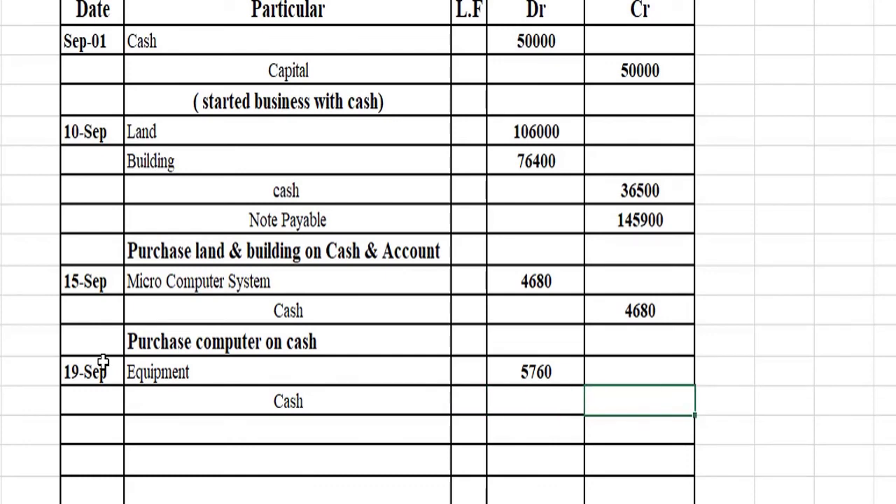
pyautogui.write('960')
pyautogui.press('Left')
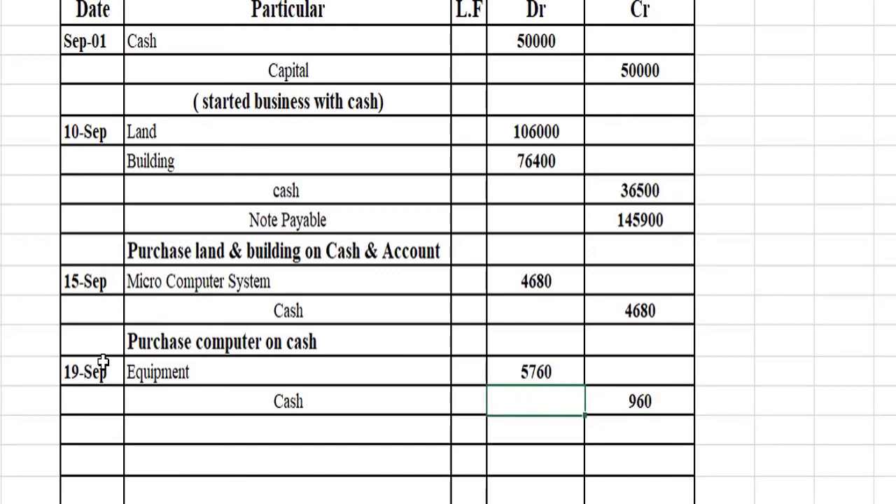
pyautogui.press('Right')
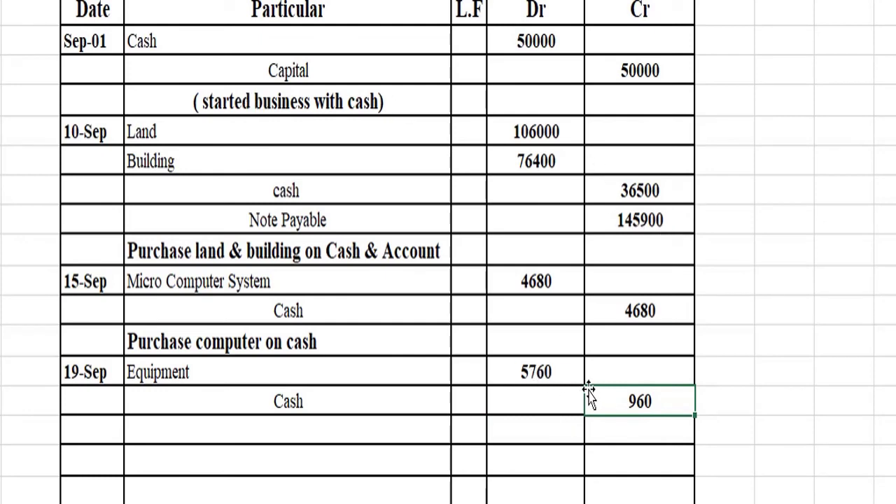
# Step: Enter a 4800 credit via =5760 minus the 960 cell, labelled 'A\P Account Payable'
pyautogui.click(620, 424)
pyautogui.write('=')
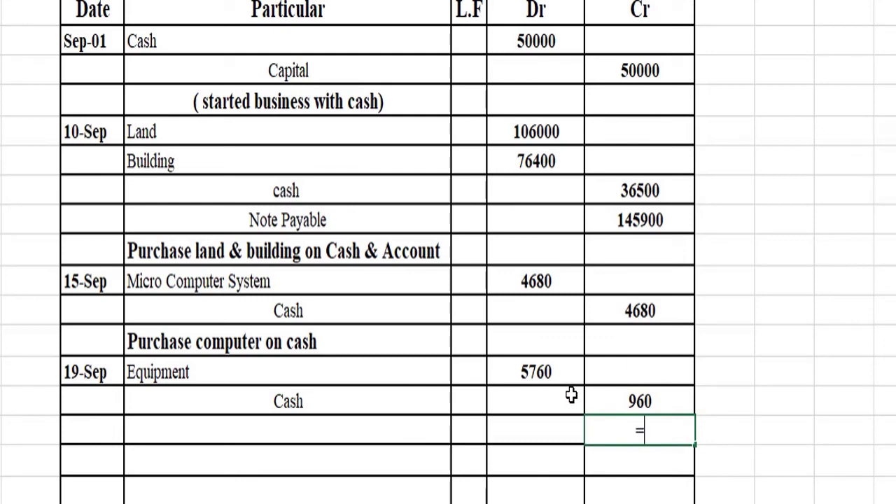
pyautogui.write('5760-')
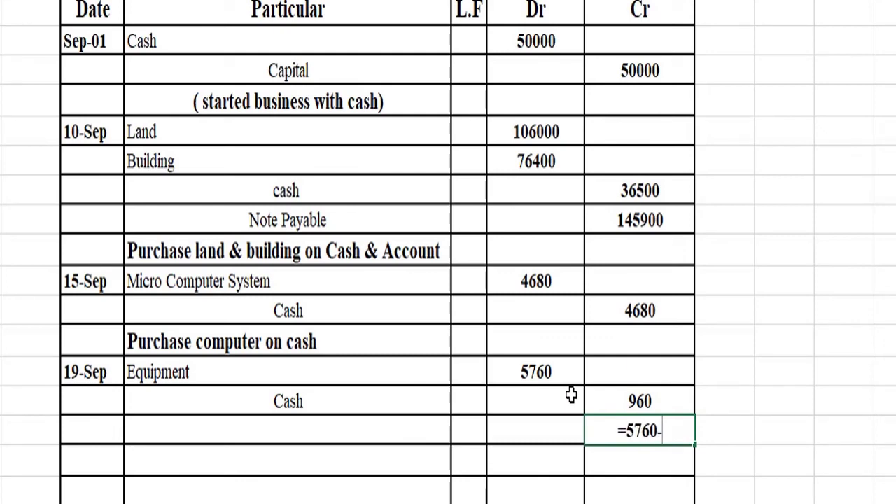
pyautogui.press('Up')
pyautogui.press('Return')
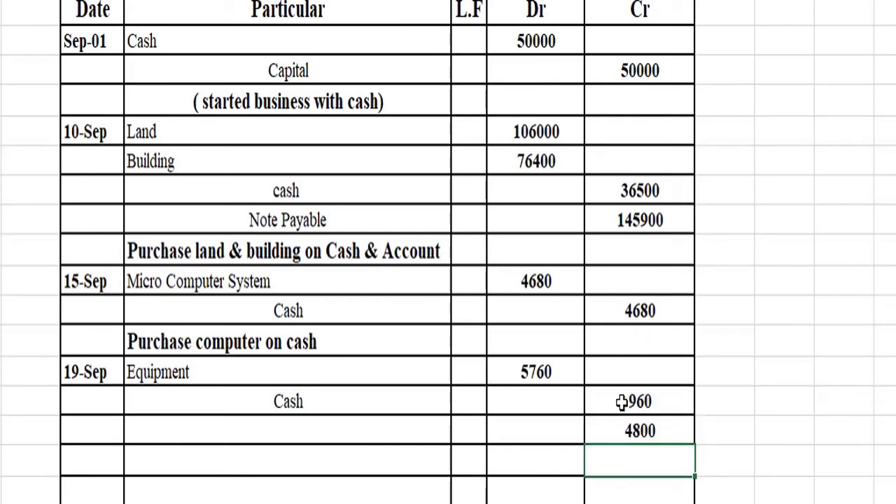
pyautogui.click(277, 431)
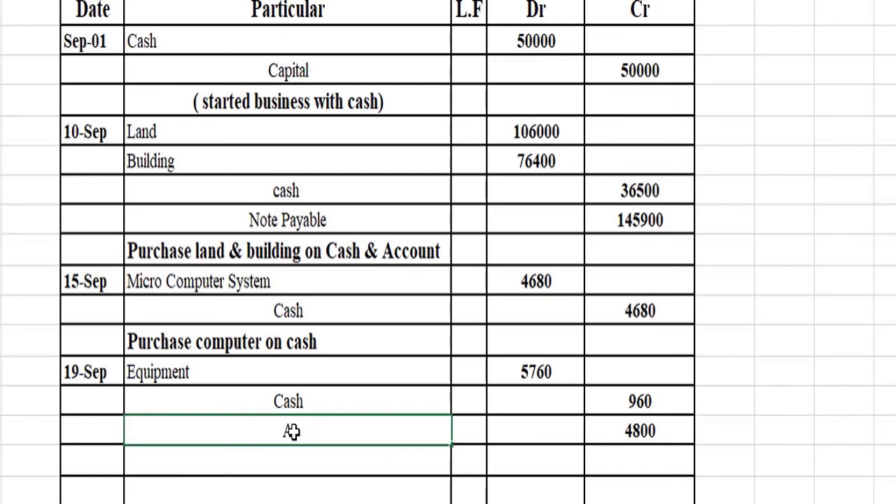
pyautogui.write('A\\P Account ')
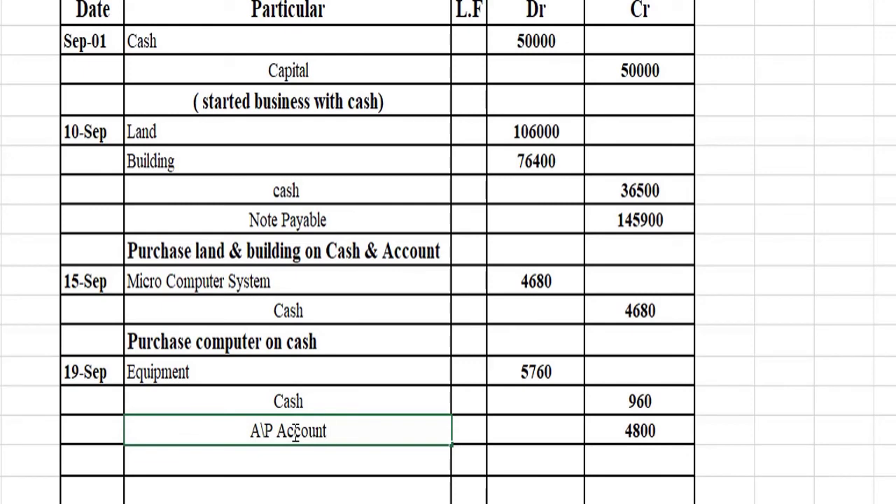
pyautogui.write('Payable')
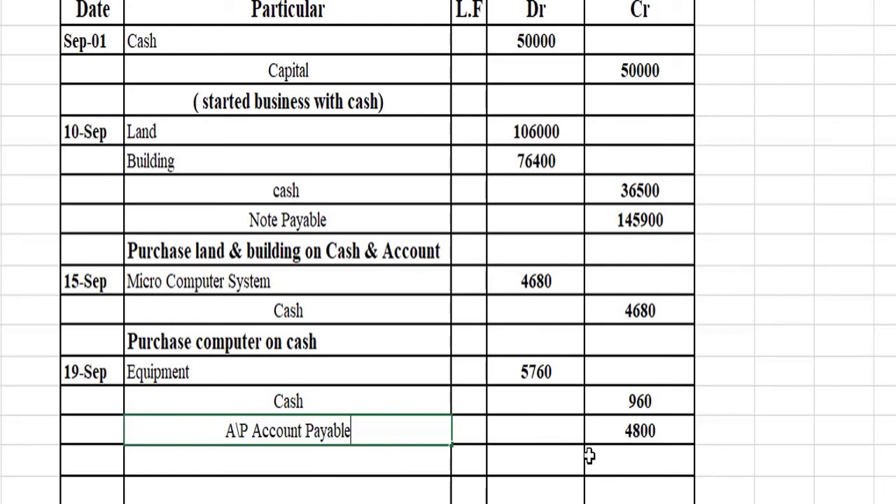
# Step: Type the narration 'Purchase equipments on cash & account' beneath A\P Account Payable
pyautogui.click(223, 471)
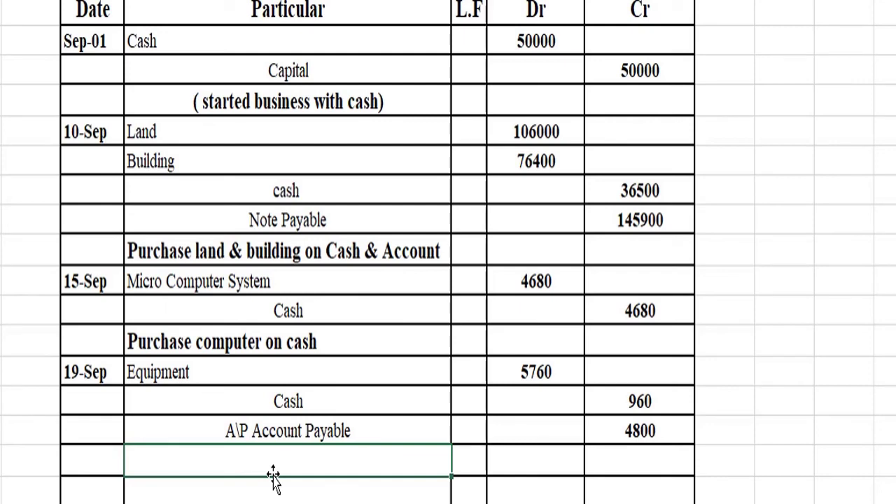
pyautogui.write('Pu')
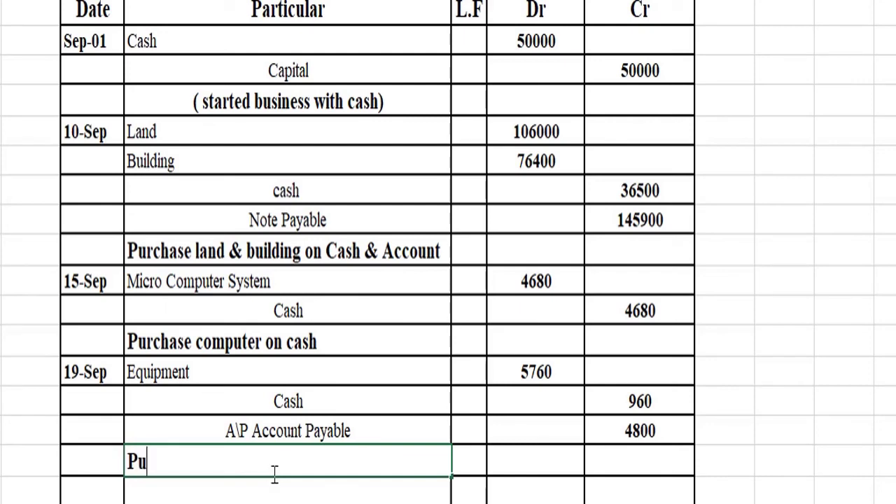
pyautogui.write('rchas')
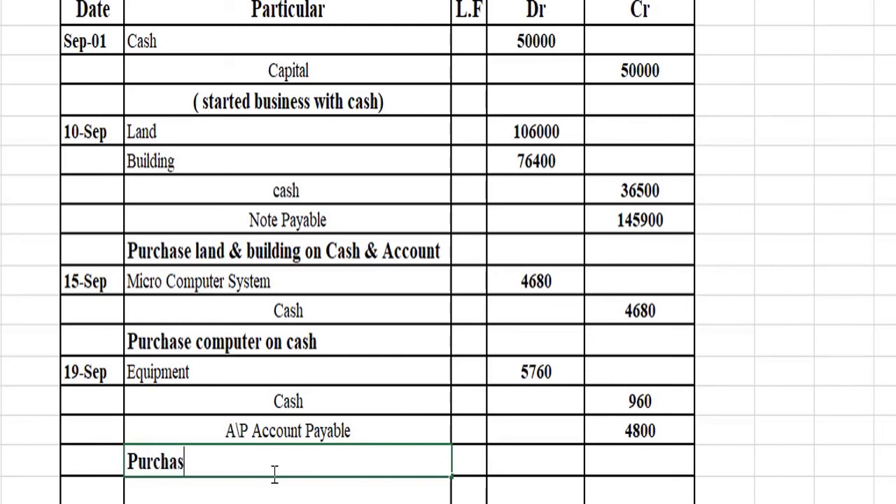
pyautogui.write('e equipm')
pyautogui.write('e')
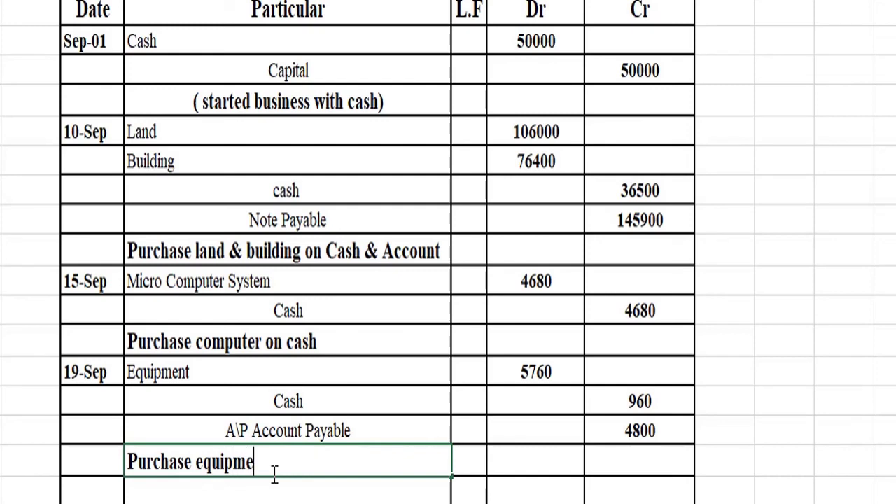
pyautogui.write('nts on cash ')
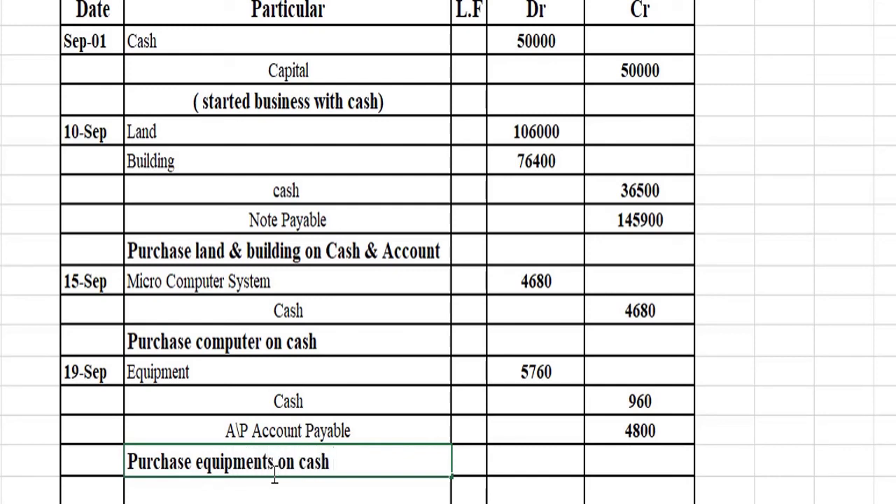
pyautogui.write('& account')
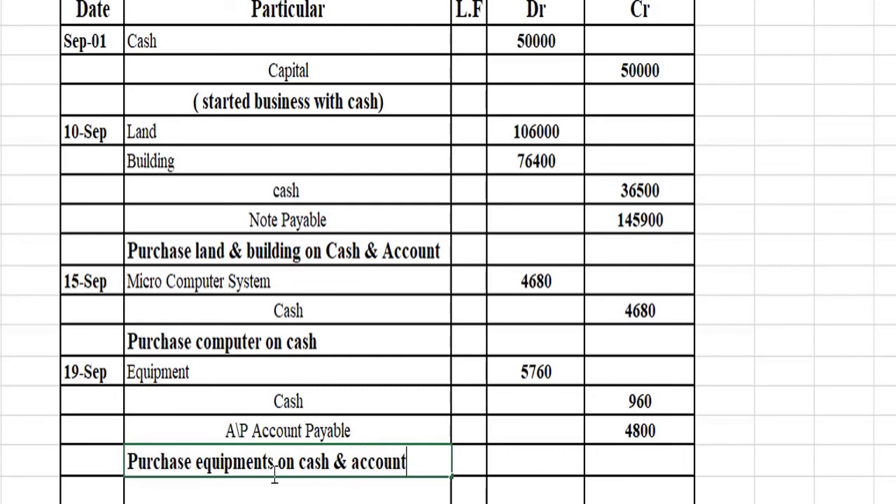
pyautogui.press('Return')
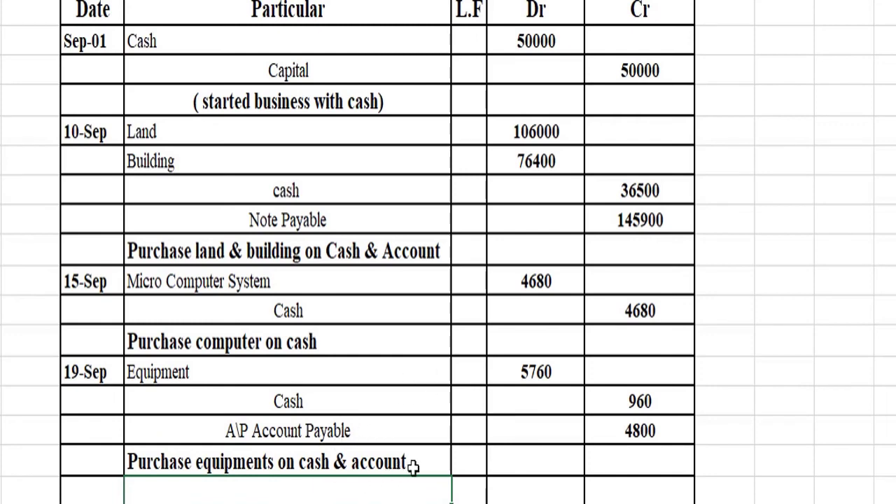
pyautogui.scroll(-2, 336, 350)
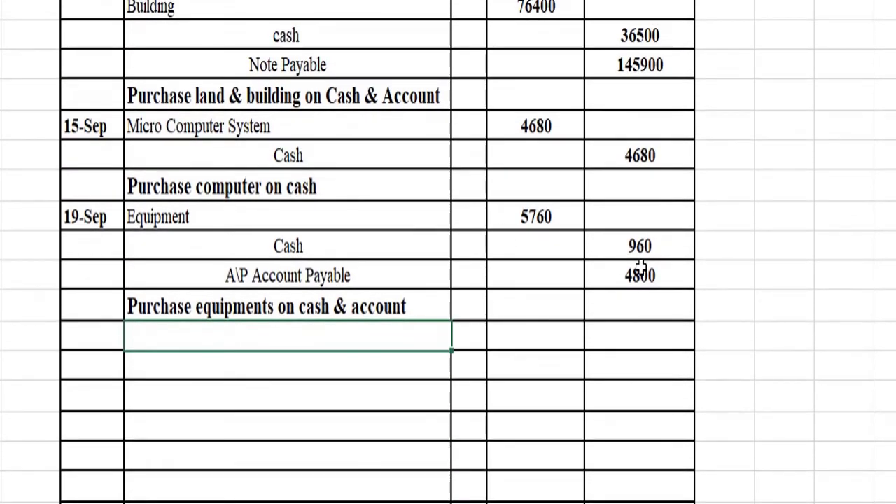
# Step: Date the entry 26-Sep and enter 'A\R Account receivable' as the debit account, fixing its spelling
pyautogui.click(104, 336)
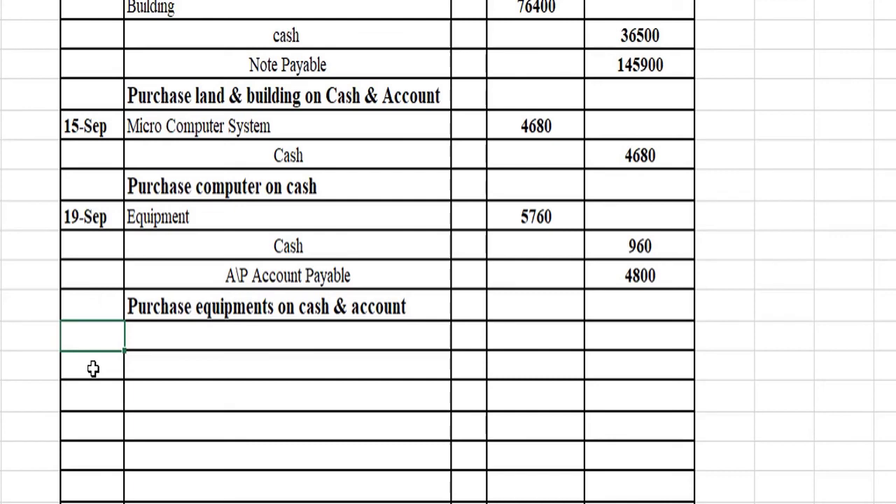
pyautogui.write('26 sep')
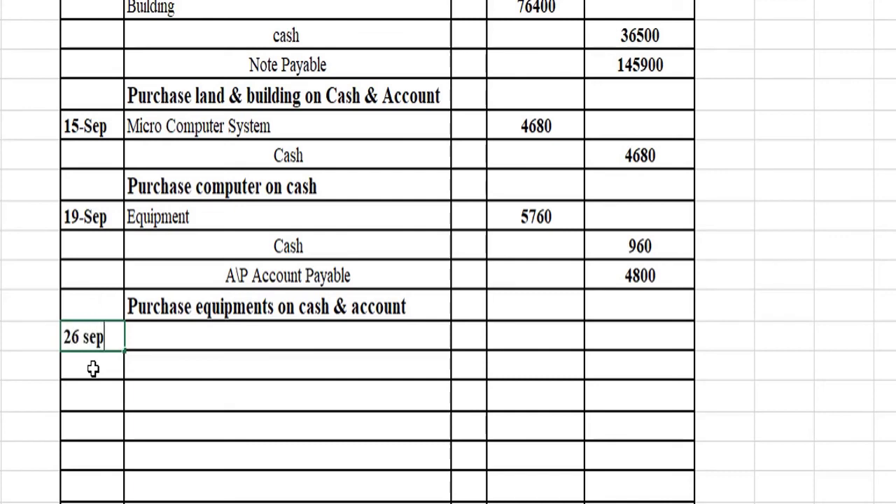
pyautogui.press('Tab')
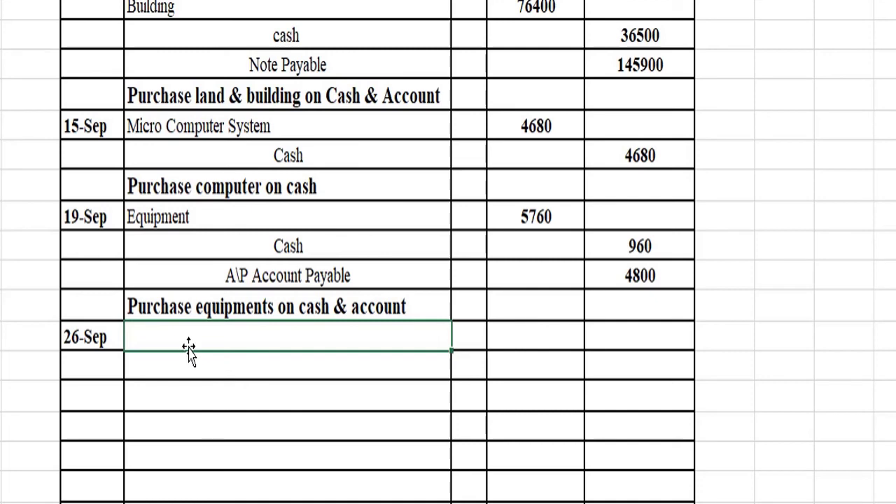
pyautogui.write('A')
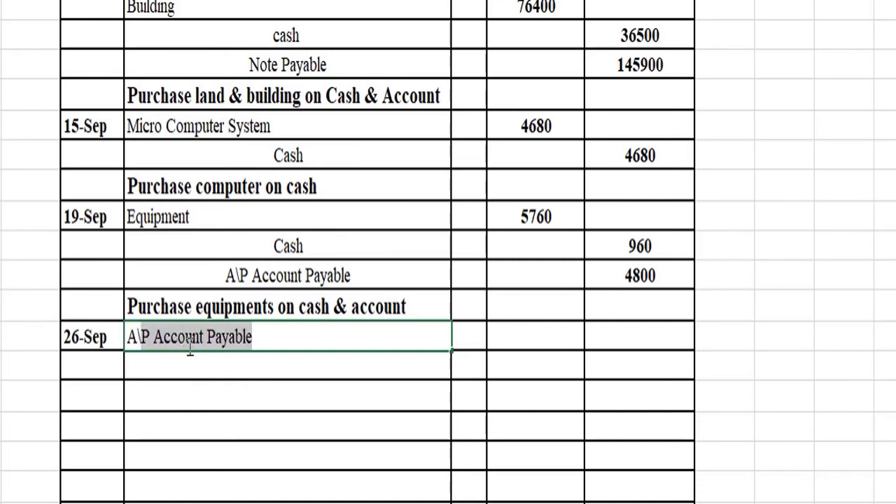
pyautogui.write('\\R')
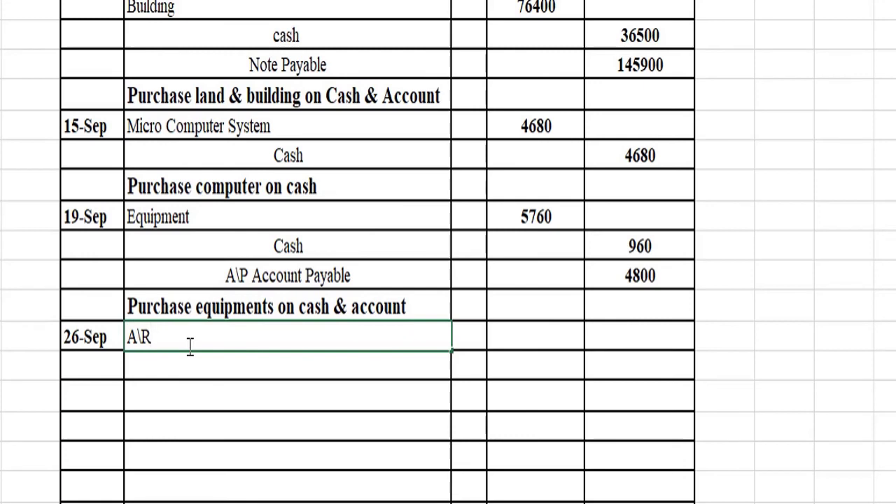
pyautogui.write(' Account ')
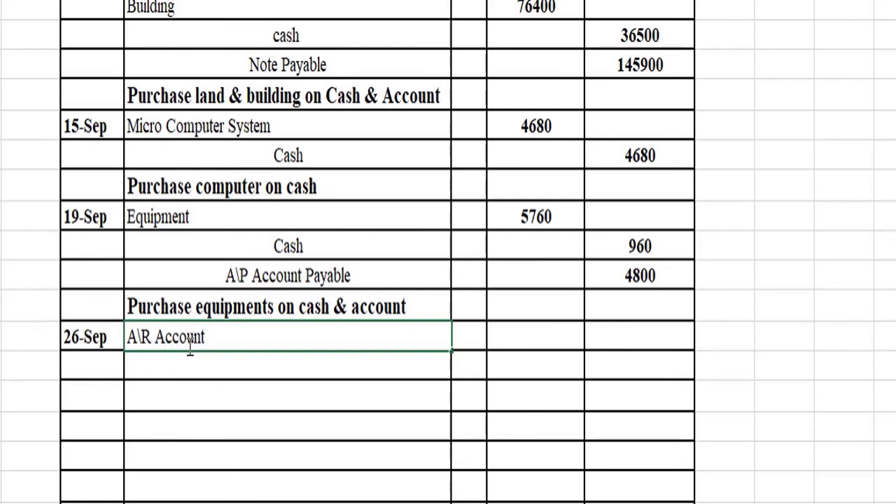
pyautogui.write('receivablr')
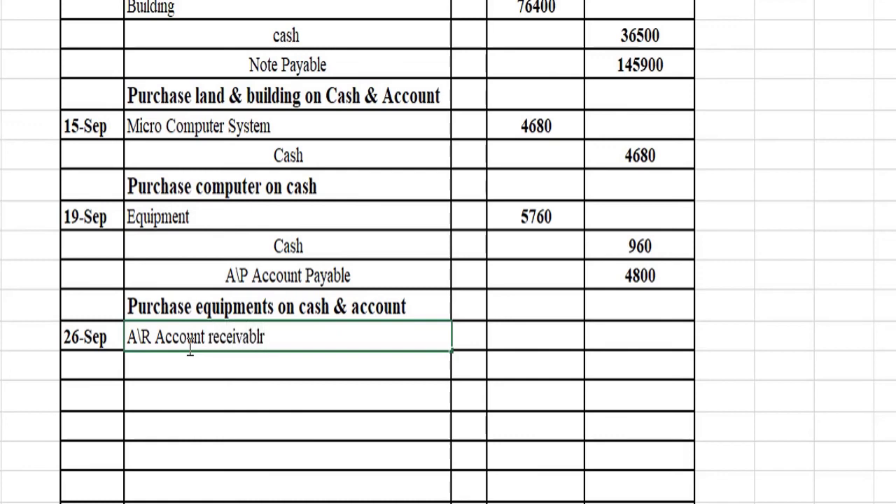
pyautogui.press('Tab')
pyautogui.click(188, 347)
pyautogui.press('F2')
pyautogui.press('BackSpace')
pyautogui.write('e')
pyautogui.press('Return')
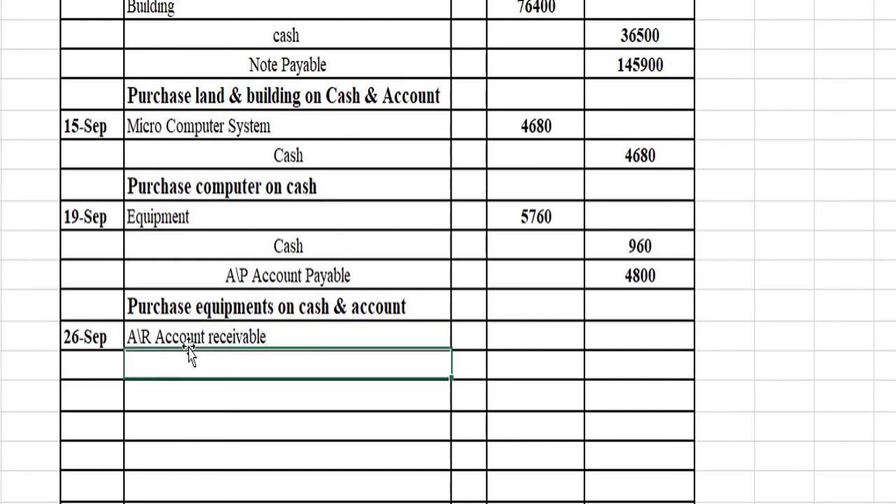
# Step: Debit A\R Account receivable 140 and credit Micro Computer System 140 below it
pyautogui.press('Up')
pyautogui.press('Right')
pyautogui.press('Right')
pyautogui.press('Right')
pyautogui.press('Left')
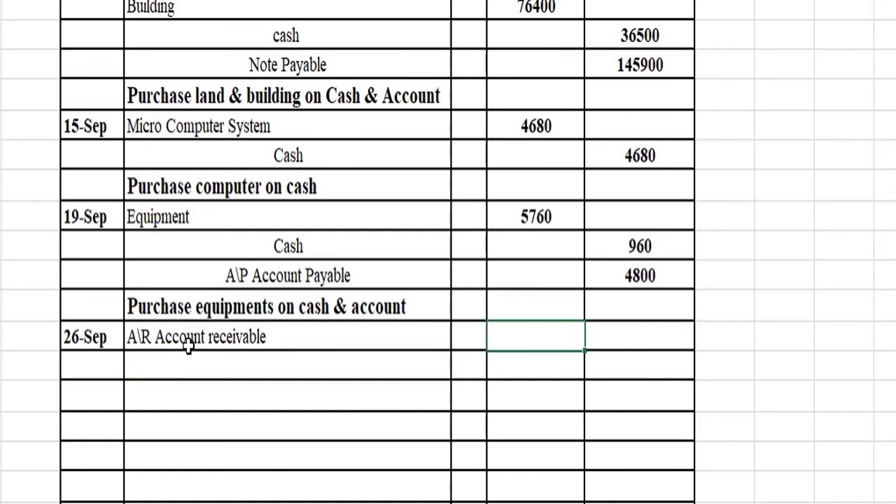
pyautogui.write('140')
pyautogui.press('Left')
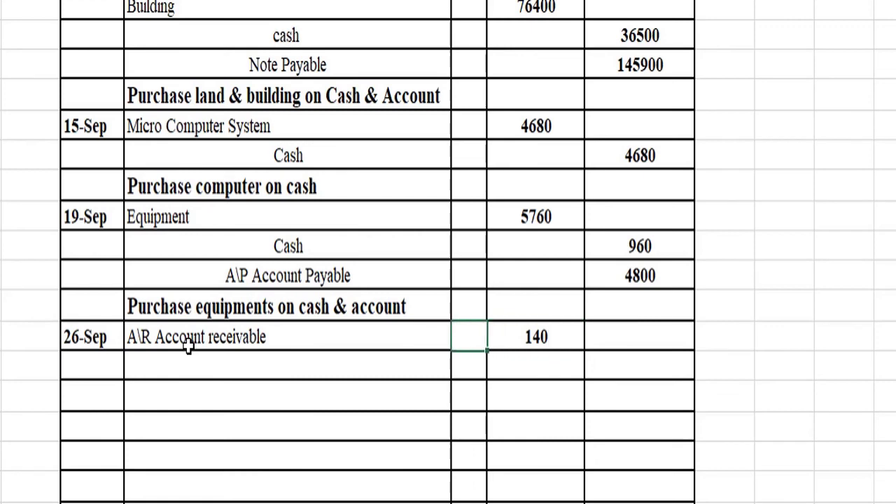
pyautogui.press('Down')
pyautogui.press('Left')
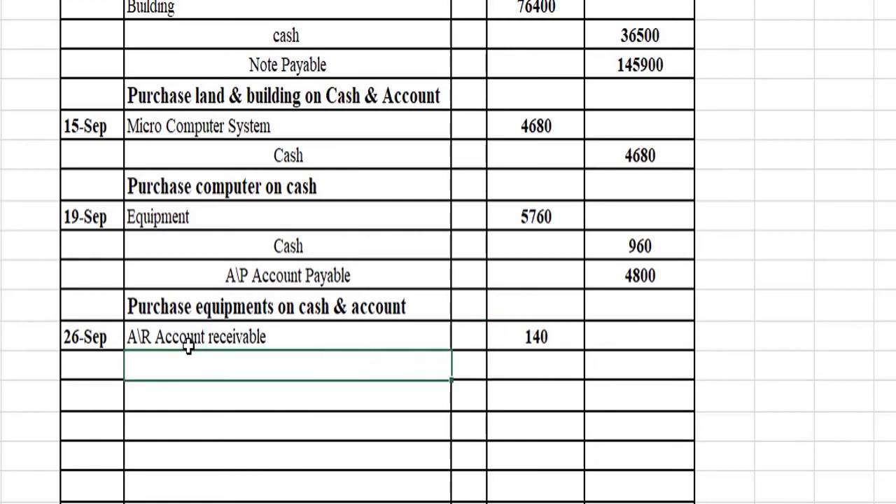
pyautogui.write('M')
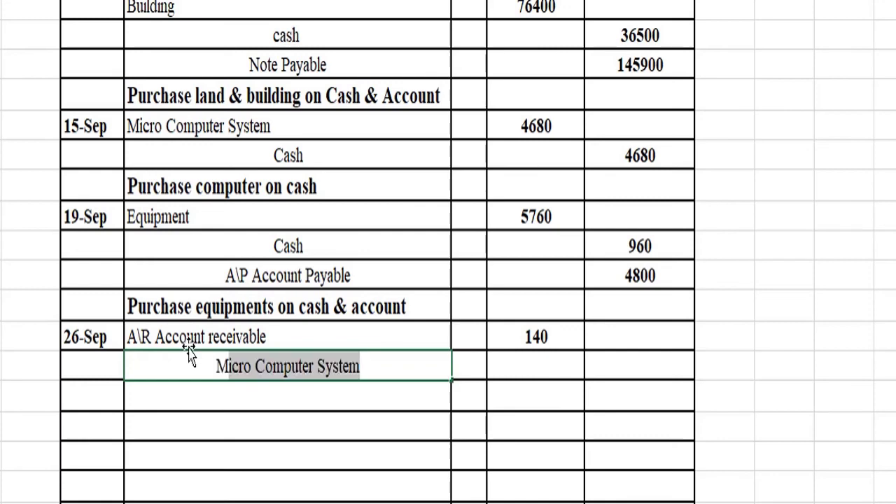
pyautogui.press('BackSpace')
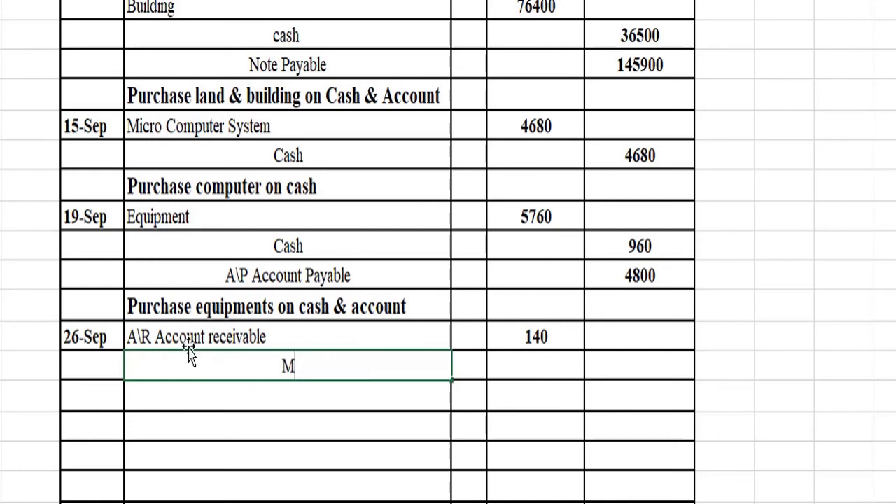
pyautogui.write('icro Computer System')
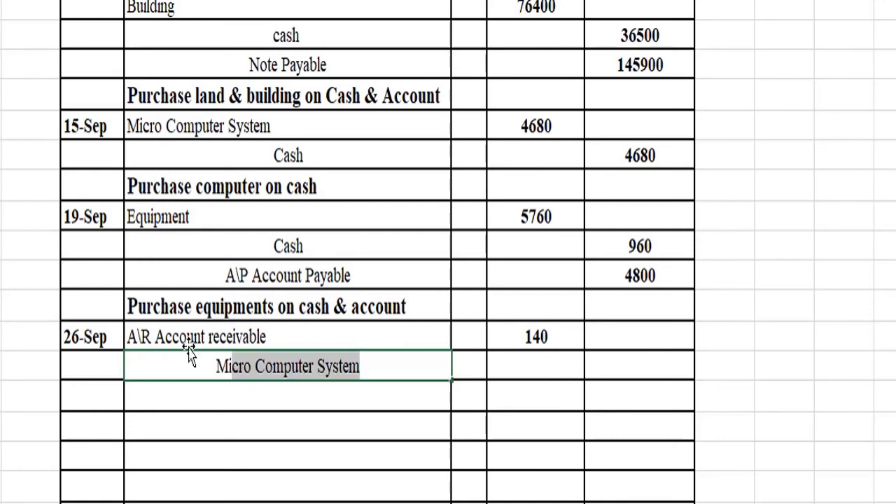
pyautogui.press('Right')
pyautogui.press('Right')
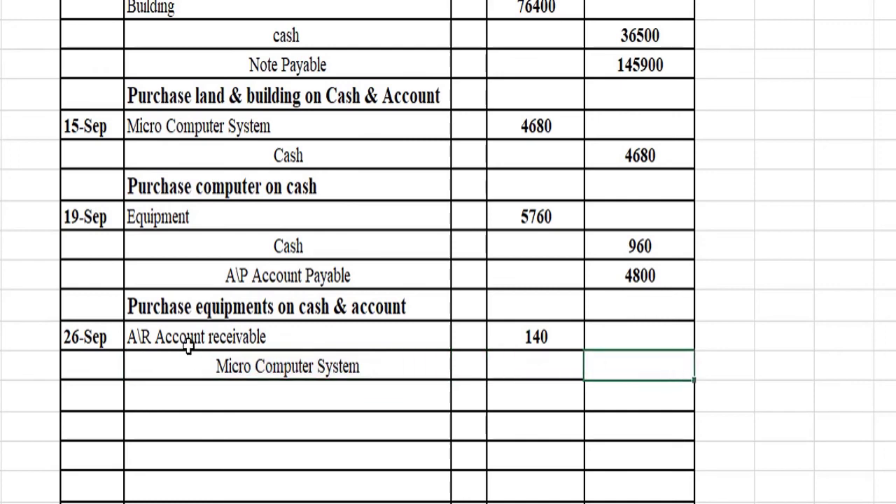
pyautogui.write('140')
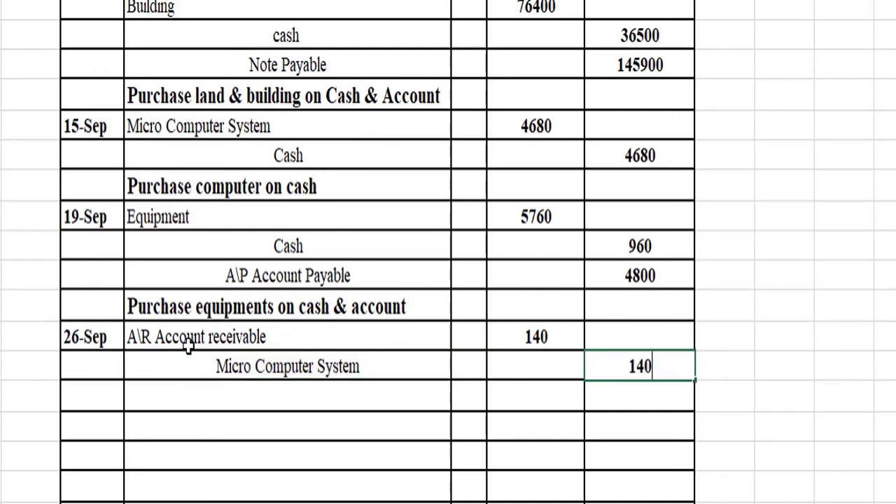
pyautogui.press('Left')
pyautogui.press('Left')
pyautogui.press('Left')
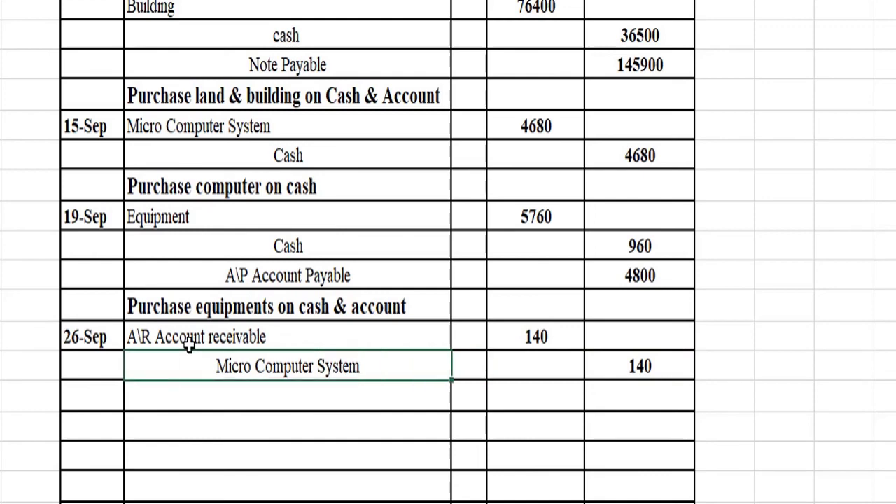
# Step: Add the narration 'Computer return to Supplier' beneath the 26-Sep entry
pyautogui.press('Down')
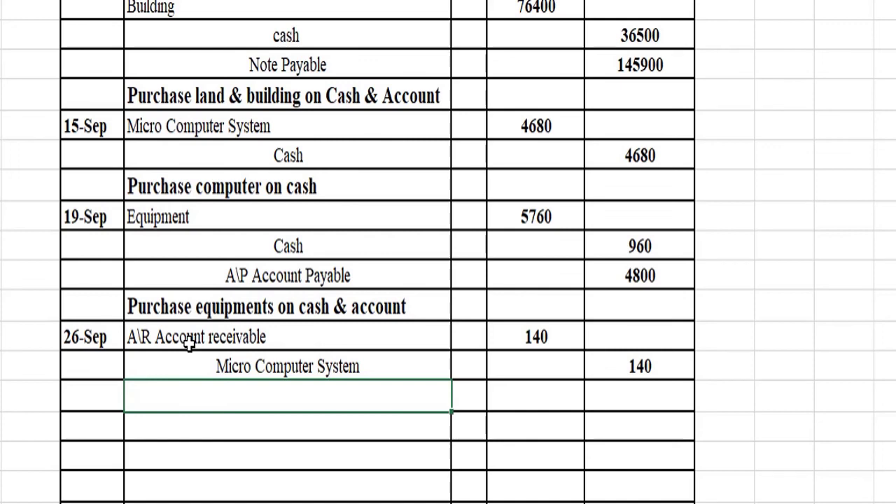
pyautogui.write('Computer')
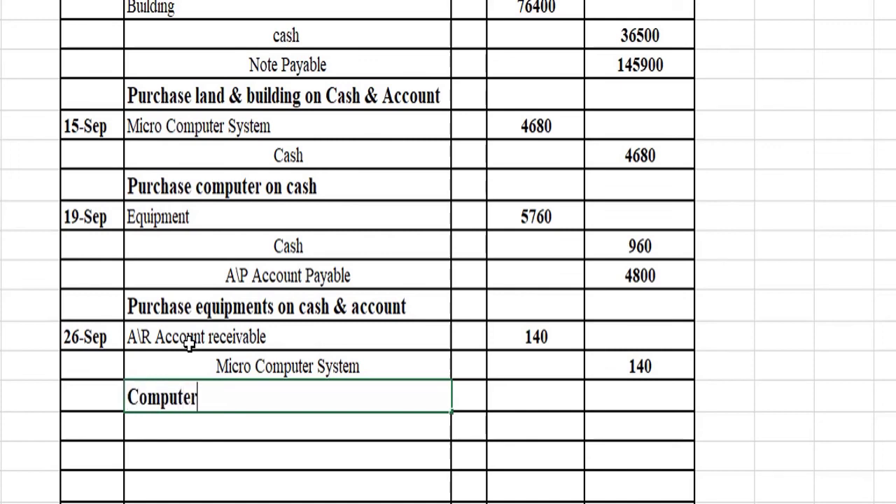
pyautogui.write(' return to ')
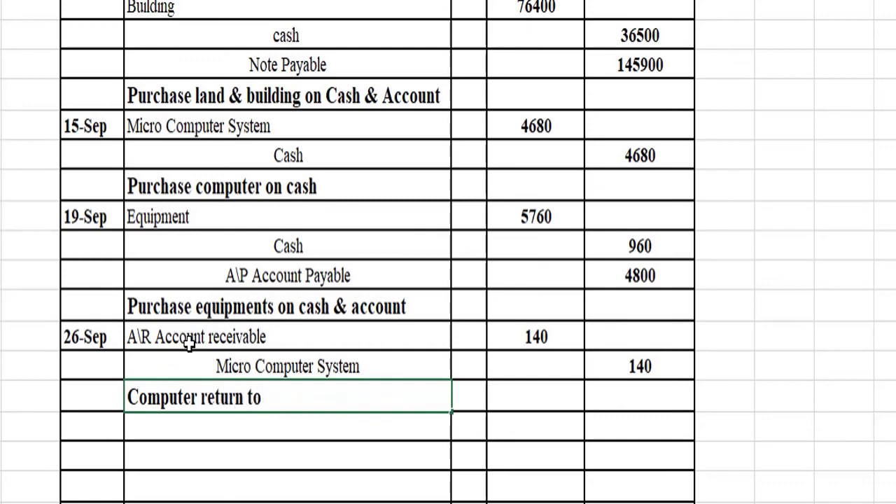
pyautogui.write('Supplier')
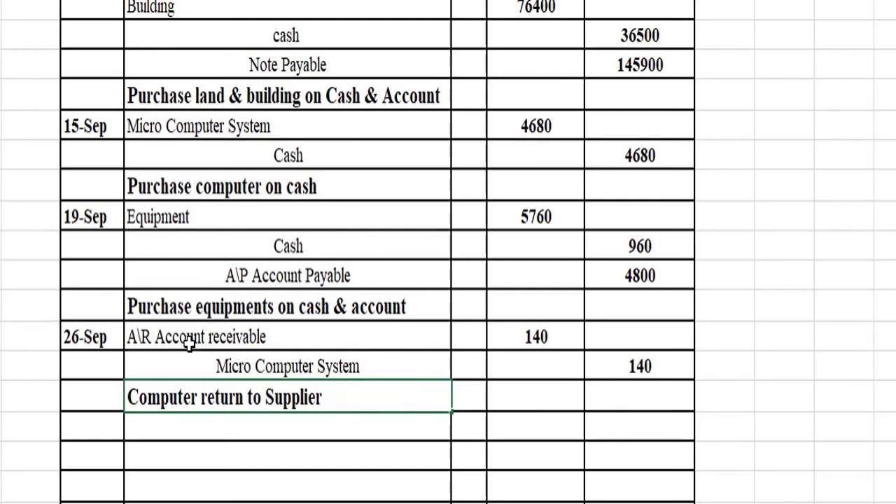
pyautogui.press('Left')
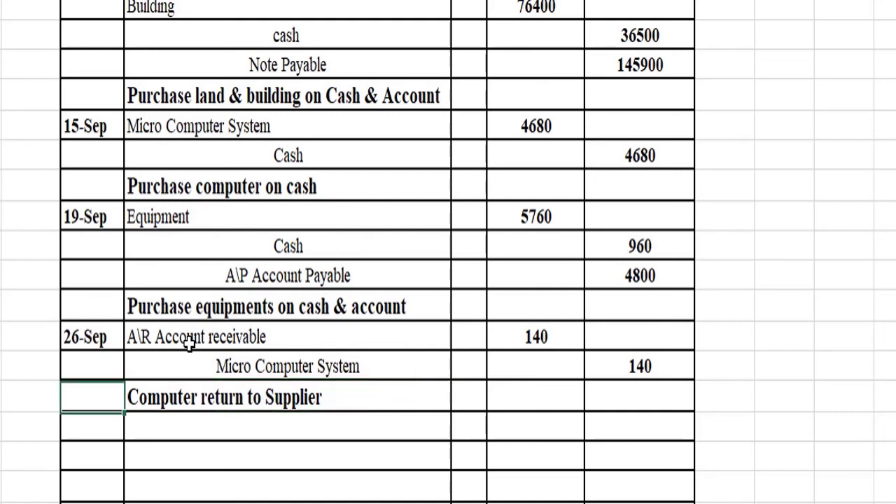
pyautogui.press('Down')
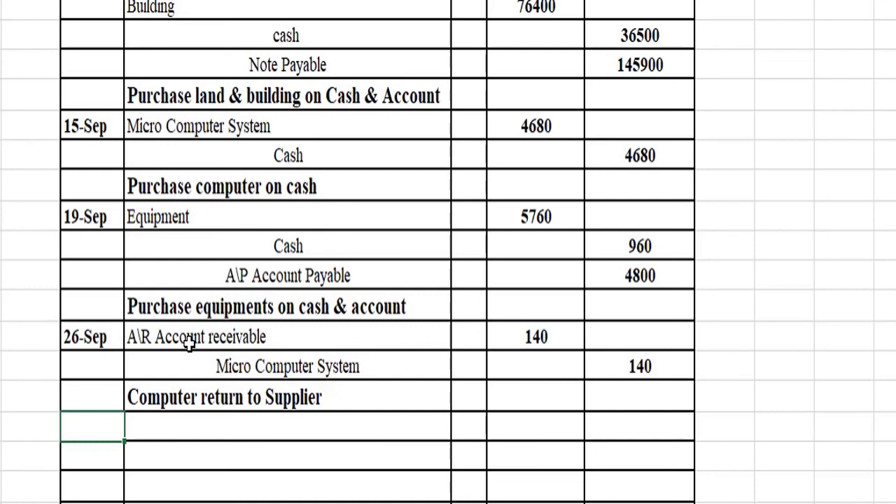
# Step: Date the entry 28-Sep and debit A\P Account Payable 1600
pyautogui.write('28 se')
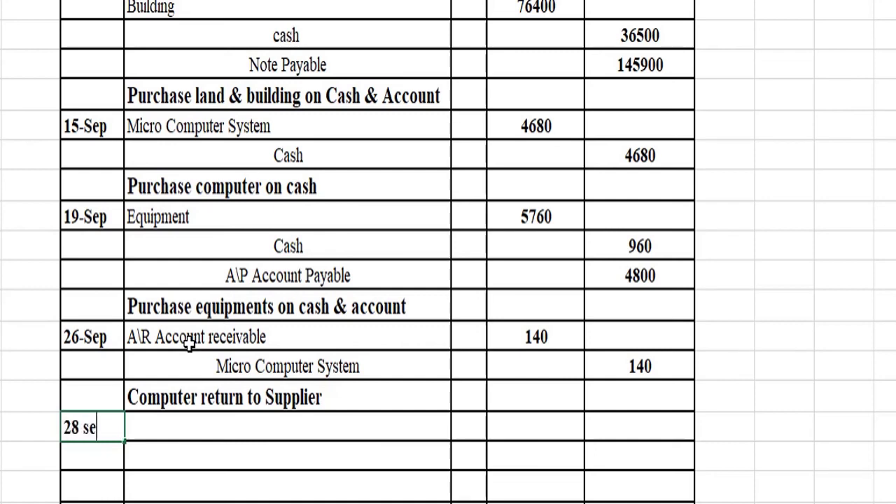
pyautogui.write('p')
pyautogui.press('Right')
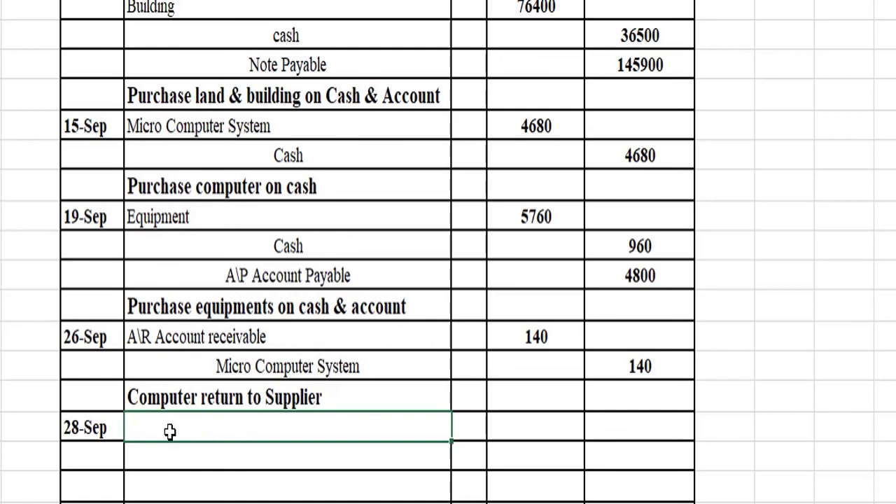
pyautogui.write('A\\P Account Payable')
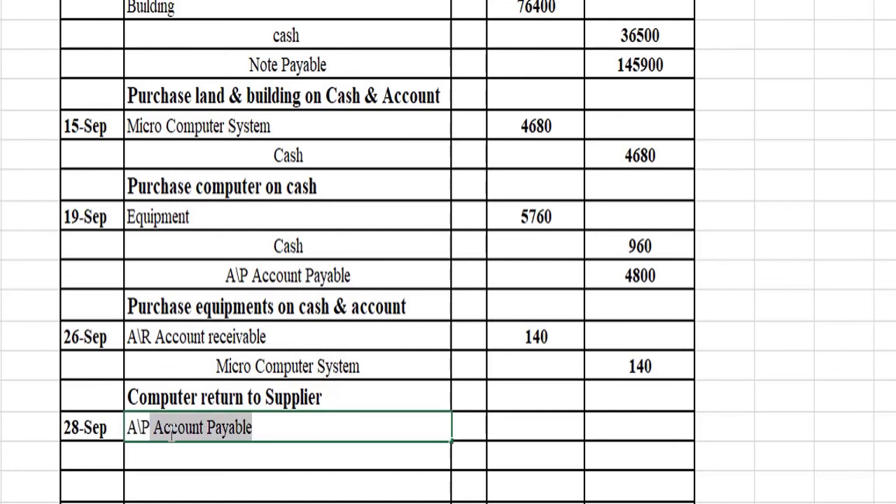
pyautogui.press('Tab')
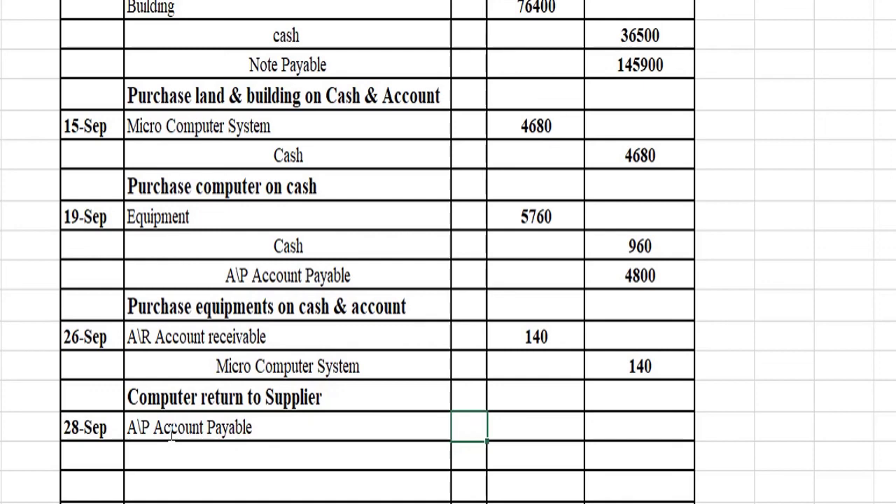
pyautogui.press('Tab')
pyautogui.write('1600')
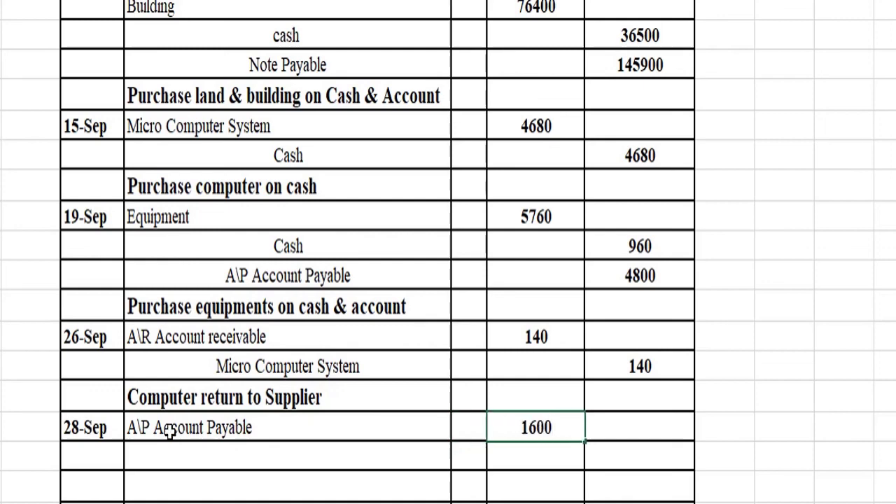
pyautogui.press('Tab')
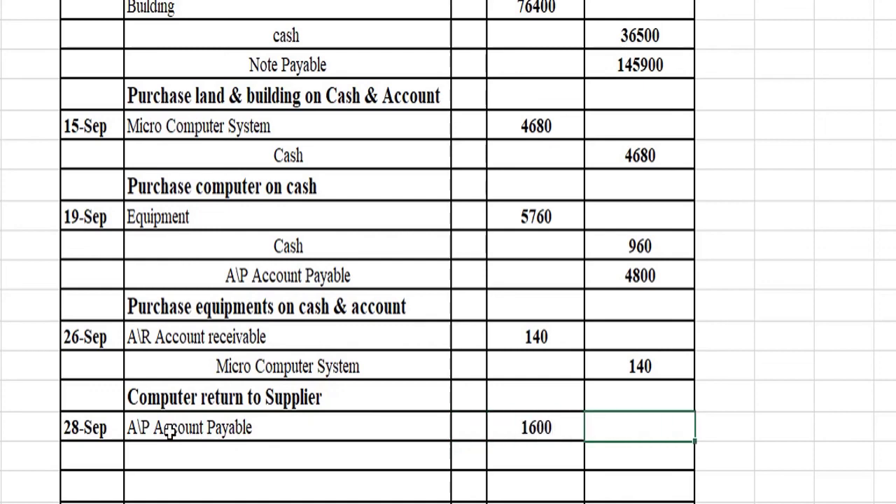
# Step: Credit Cash 1600 on the line below A\P Account Payable
pyautogui.press('Return')
pyautogui.press('Left')
pyautogui.press('Left')
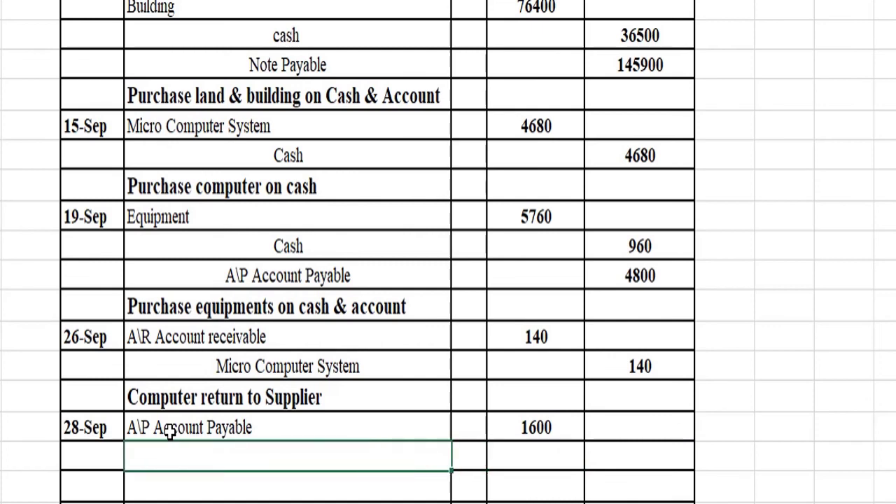
pyautogui.write('C')
pyautogui.press('Tab')
pyautogui.press('Tab')
pyautogui.press('Tab')
pyautogui.write('1600')
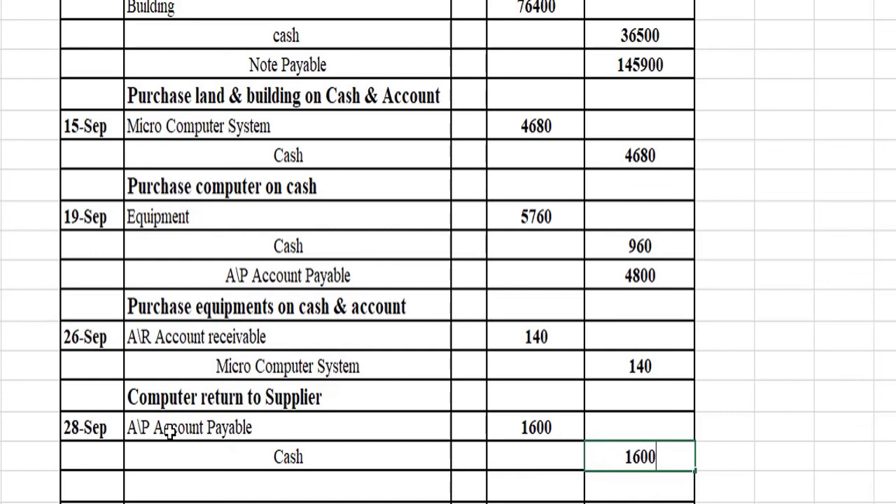
pyautogui.hotkey('shift', 'Tab')
pyautogui.hotkey('shift', 'Tab')
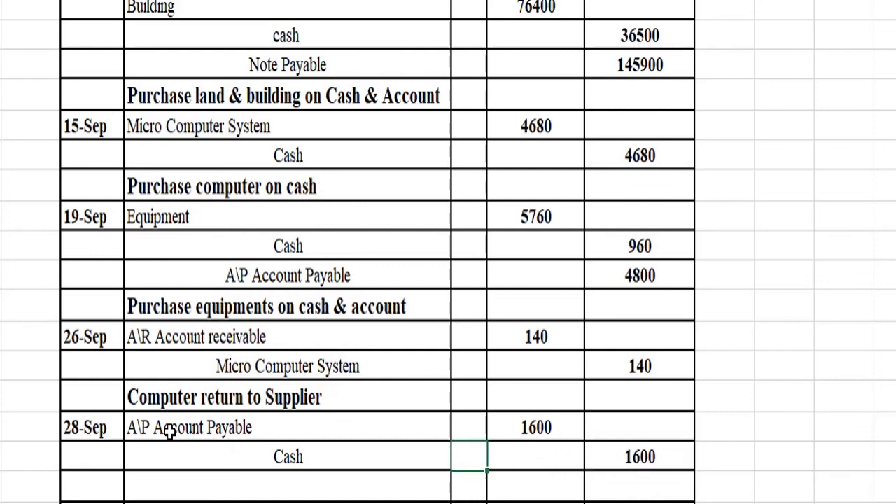
# Step: Add the narration 'Paid 1st Installment' beneath the 28-Sep entry
pyautogui.press('Return')
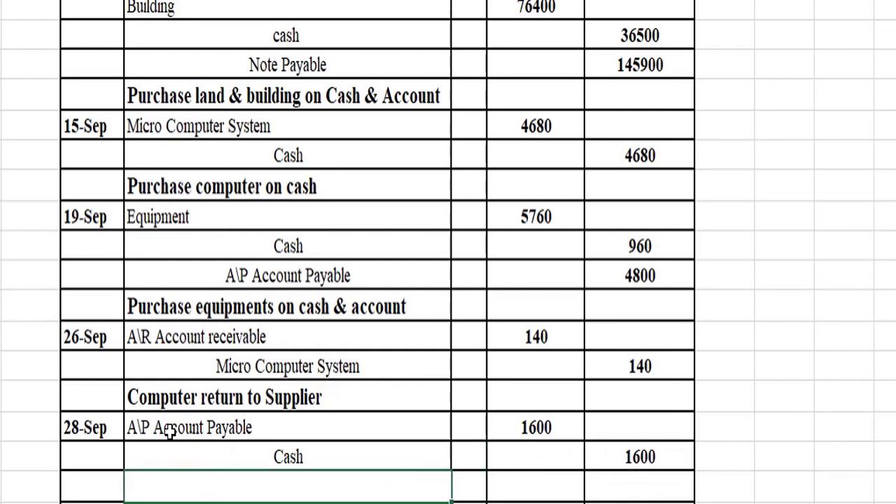
pyautogui.write('Paid 1st ')
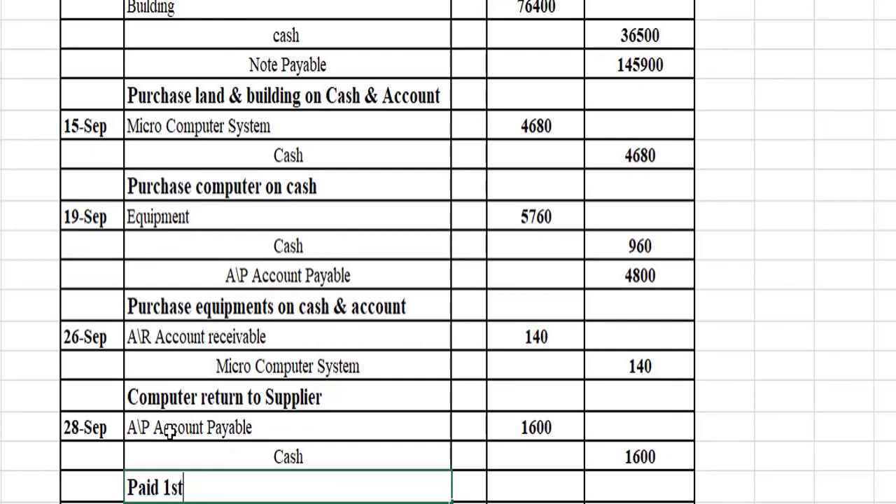
pyautogui.write('Installmen')
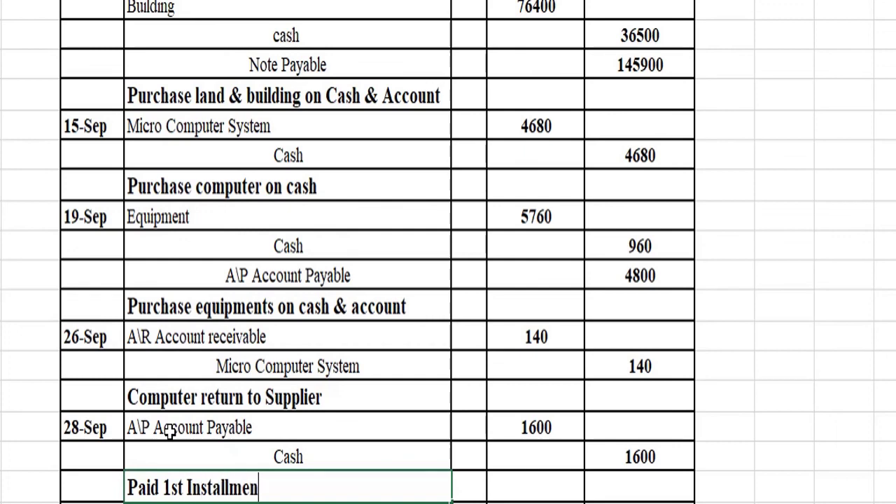
pyautogui.write('t')
pyautogui.press('Return')
pyautogui.press('Left')
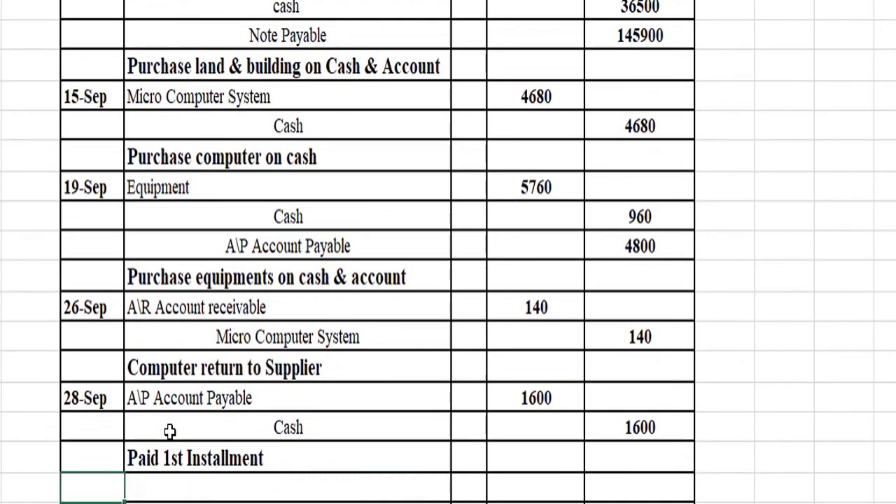
pyautogui.press('Right')
pyautogui.press('Left')
pyautogui.press('Left')
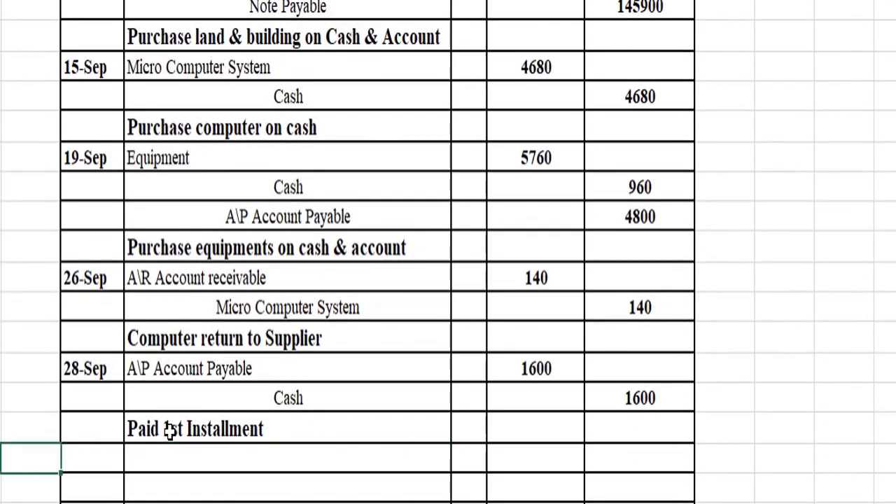
pyautogui.press('Right')
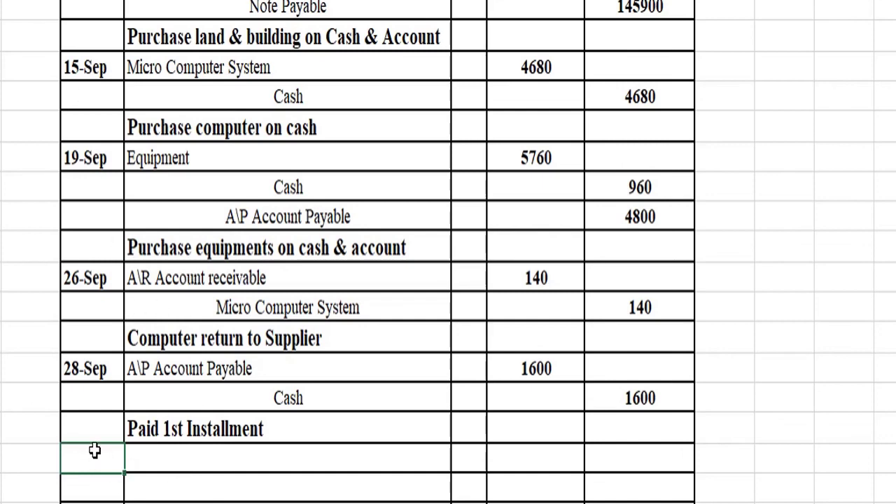
# Step: Date the entry 30-Sep with Cash and A\R Account receivable as its accounts
pyautogui.write('30 sep')
pyautogui.press('Tab')
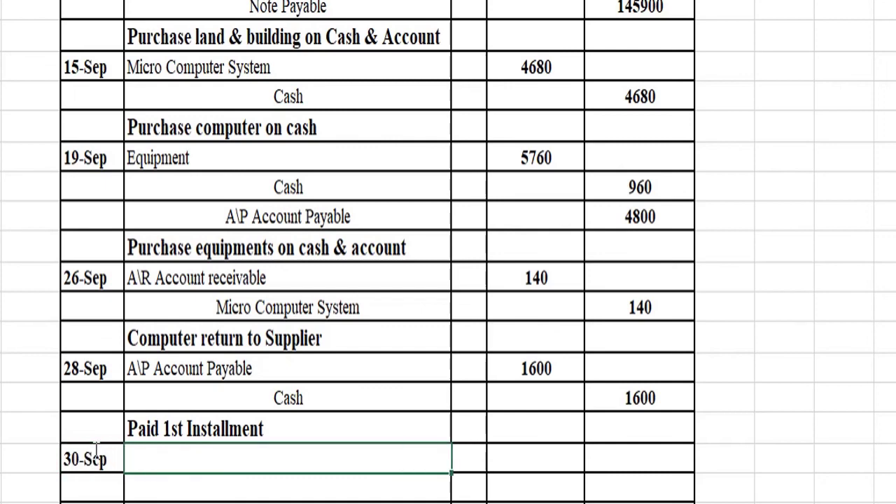
pyautogui.write('Cash')
pyautogui.press('Return')
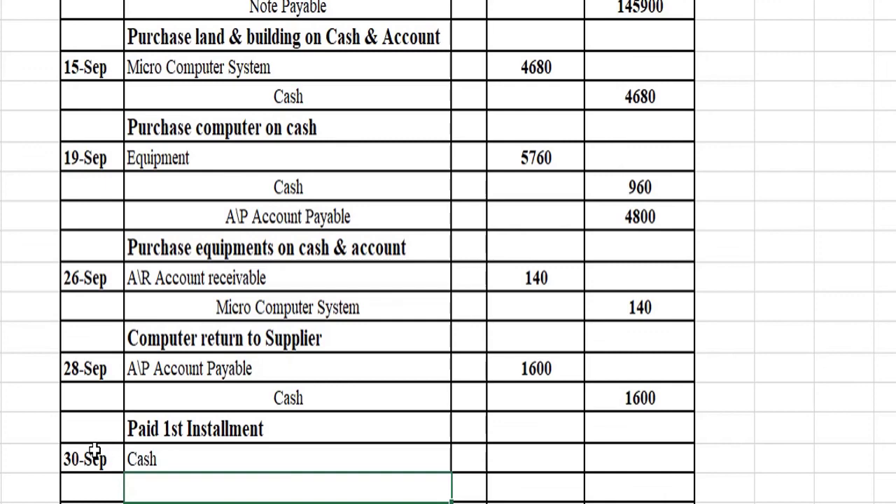
pyautogui.write('A\\R')
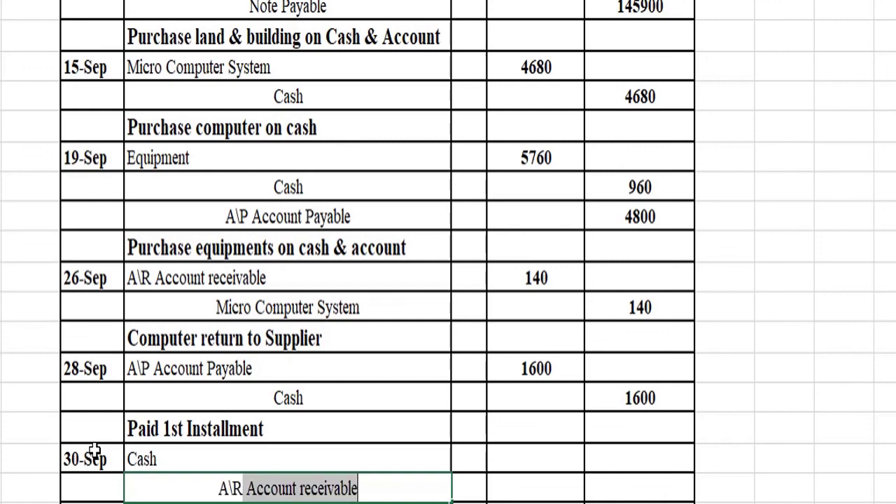
pyautogui.press('Tab')
# Step: Enter 140 as the Cash debit and the A\R Account receivable credit
pyautogui.press('Up')
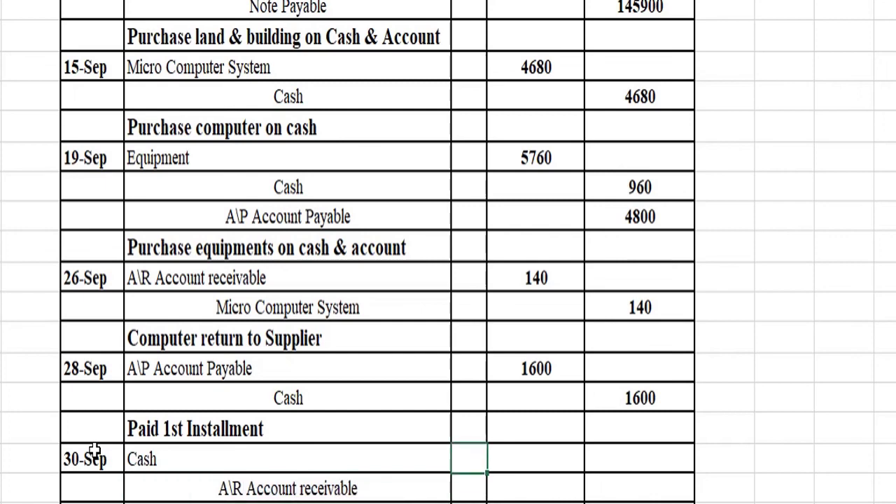
pyautogui.press('Right')
pyautogui.write('140')
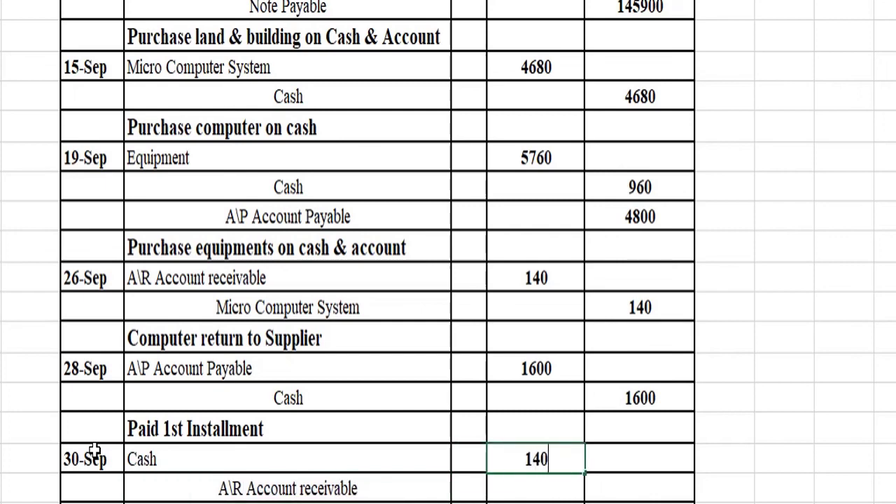
pyautogui.press('Return')
pyautogui.press('Right')
pyautogui.write('140')
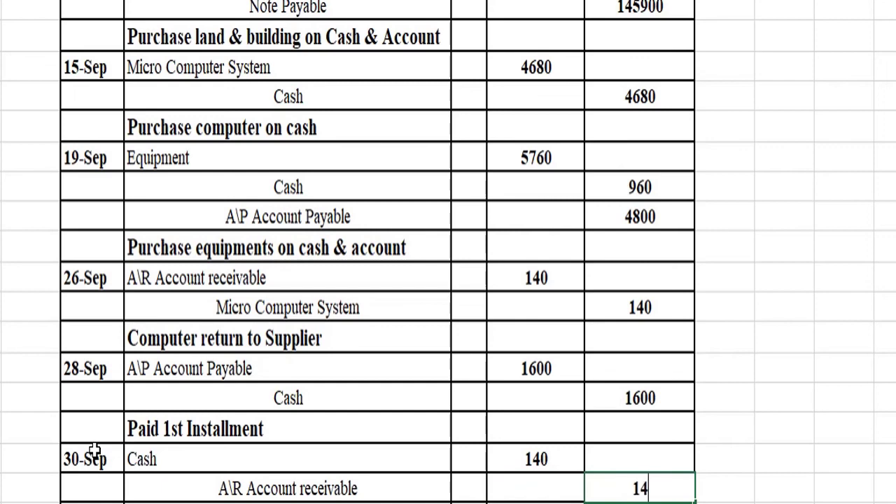
pyautogui.press('Return')
# Step: Add the narration 'Cash received from A\R' and return to the top of the journal
pyautogui.press('Left')
pyautogui.press('Left')
pyautogui.press('Left')
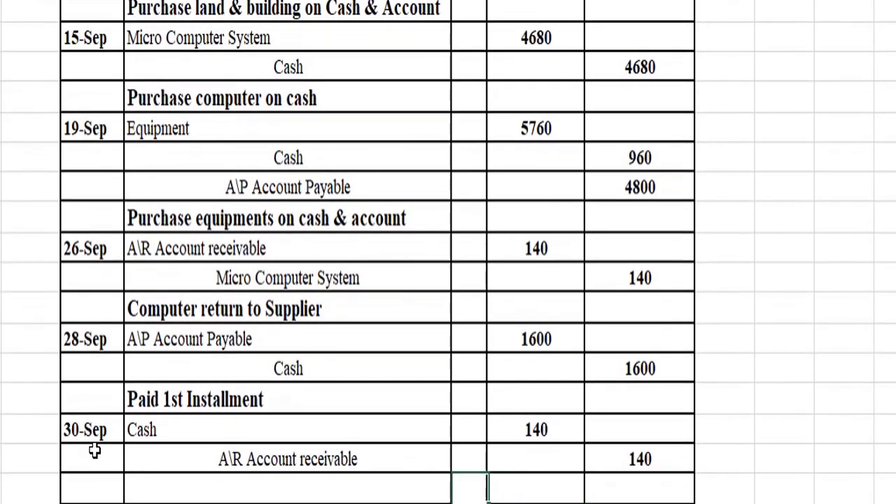
pyautogui.write('Cash rec')
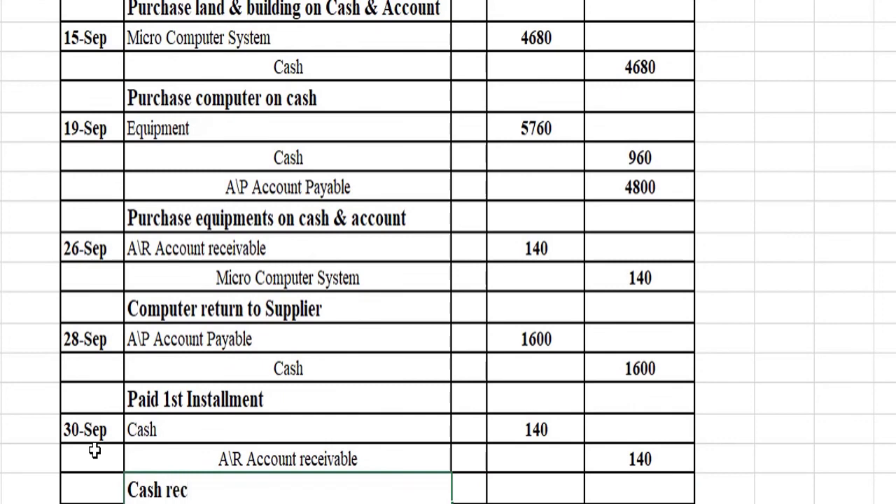
pyautogui.write('eived f')
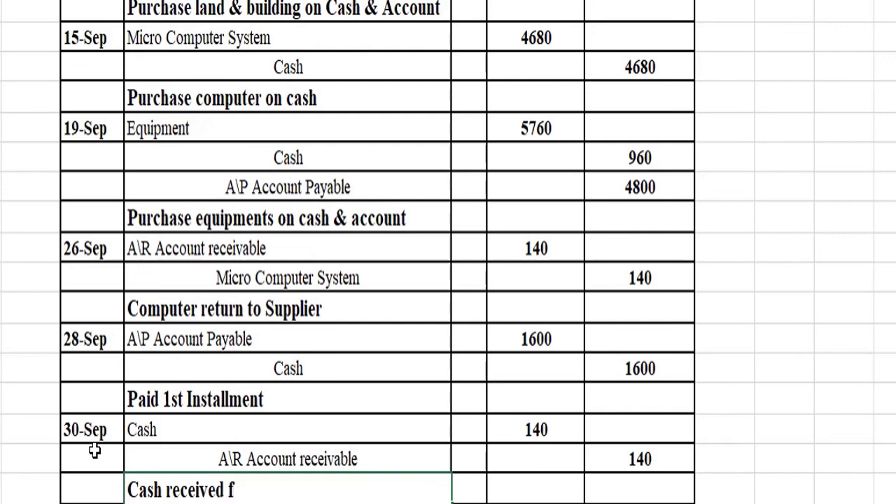
pyautogui.write('rom A\\')
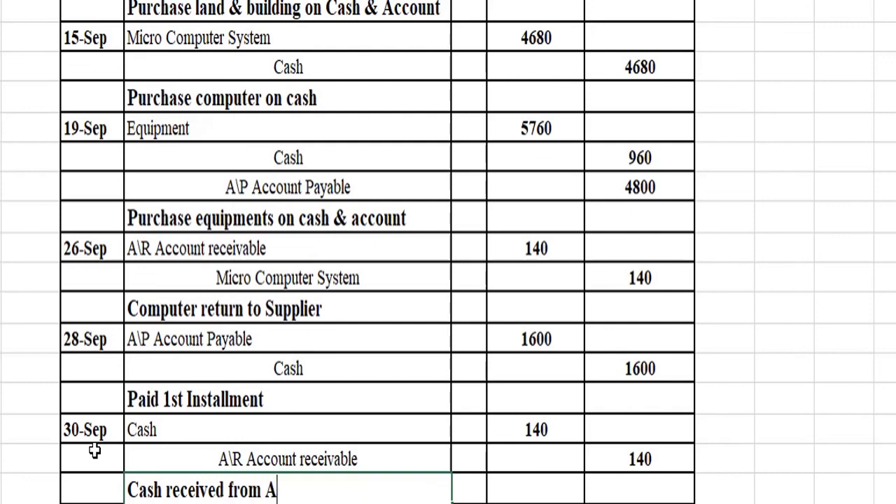
pyautogui.write('R')
pyautogui.press('Return')
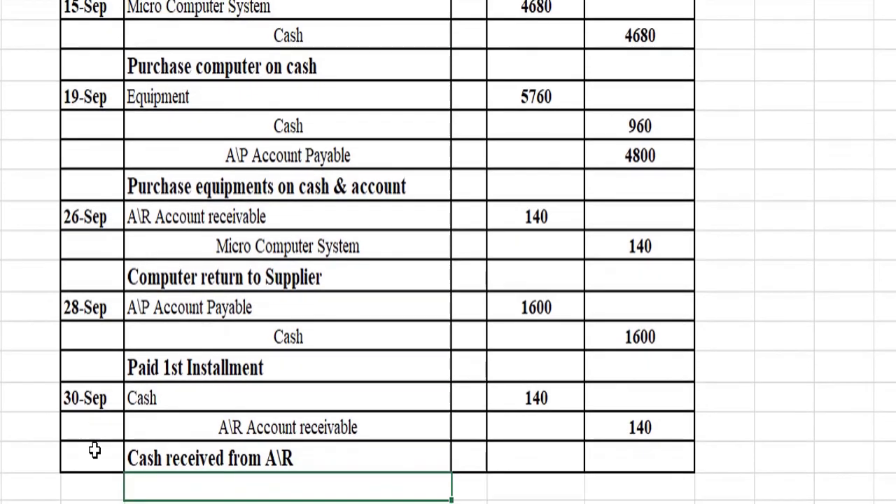
pyautogui.press('Up')
pyautogui.press('Up')
pyautogui.press('Up')
pyautogui.press('Up')
pyautogui.press('Up')
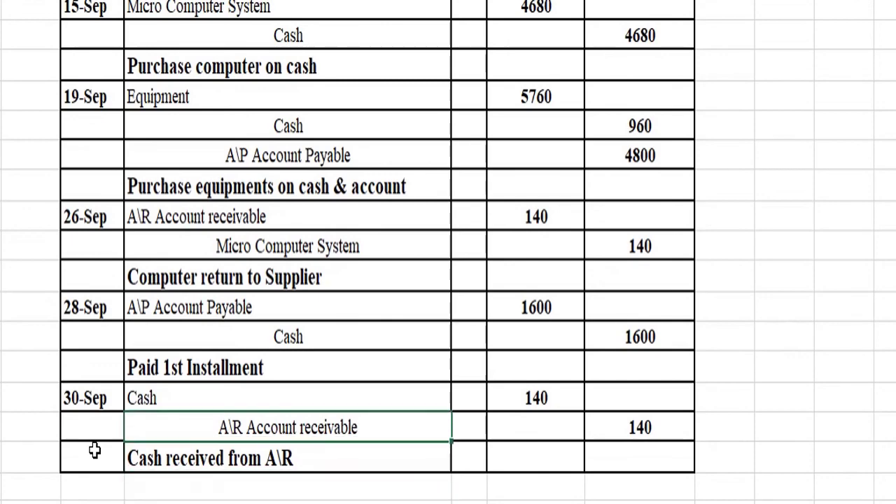
pyautogui.press('Up')
pyautogui.press('Up')
pyautogui.press('Up')
pyautogui.press('Up')
pyautogui.press('Up')
pyautogui.press('Up')
pyautogui.press('Up')
pyautogui.press('Up')
pyautogui.press('Up')
pyautogui.press('Up')
pyautogui.press('Up')
pyautogui.press('Up')
pyautogui.press('Up')
pyautogui.press('Up')
pyautogui.press('Up')
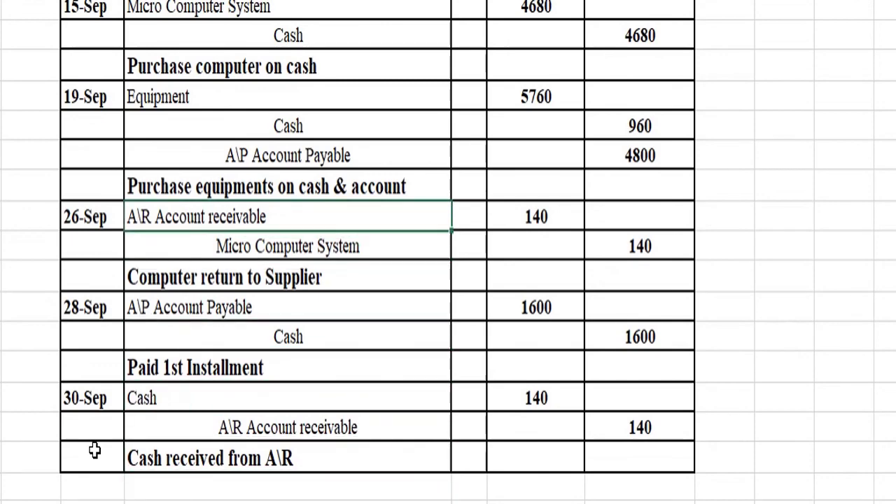
pyautogui.press('Up')
pyautogui.press('Up')
pyautogui.press('Up')
pyautogui.press('Up')
pyautogui.press('Up')
pyautogui.press('Up')
pyautogui.press('Up')
pyautogui.press('Up')
pyautogui.press('Up')
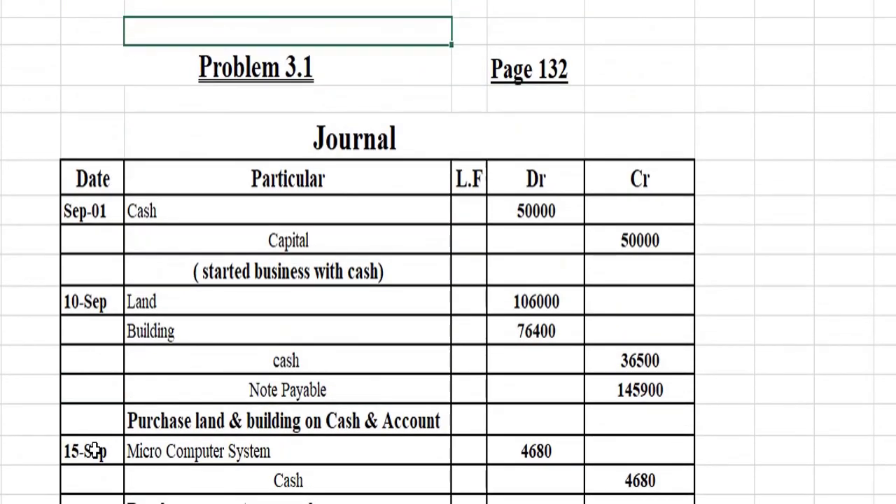
# Step: Merge the two empty cells right of 'Page 132' and type a contact phone number there
pyautogui.press('Down')
pyautogui.press('Down')
pyautogui.press('Down')
pyautogui.press('Down')
pyautogui.press('Down')
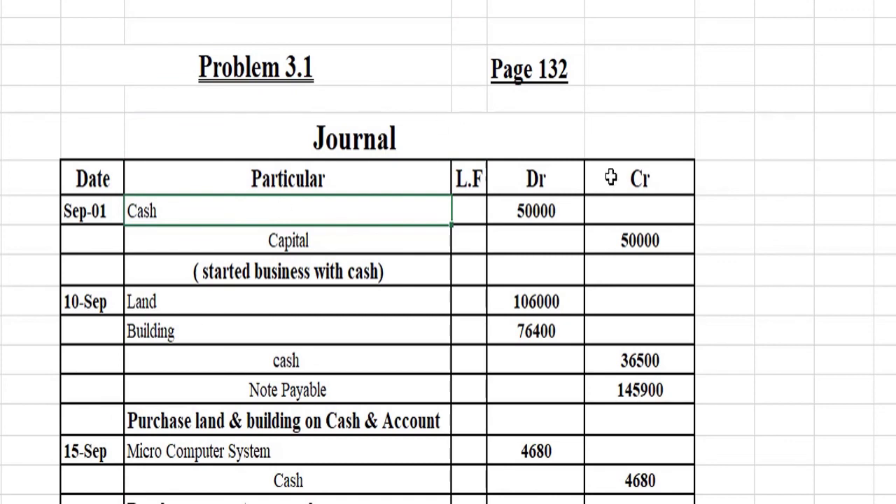
pyautogui.click(711, 104)
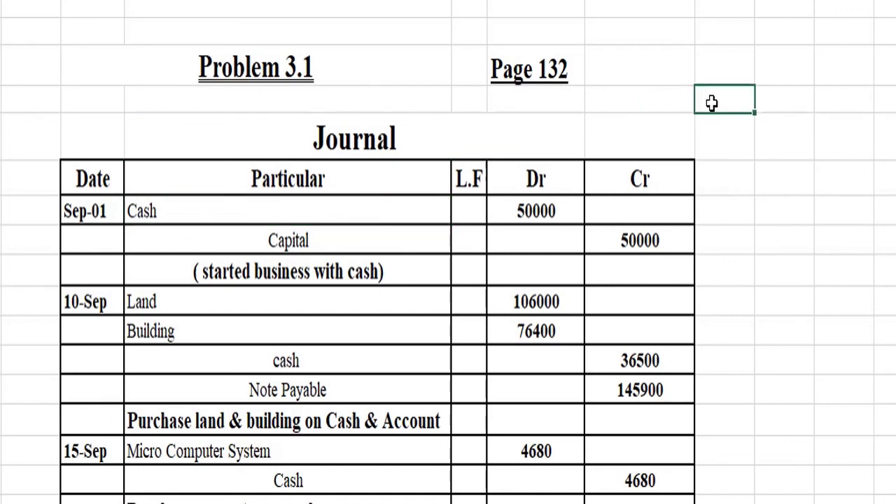
pyautogui.moveTo(711, 104); pyautogui.dragTo(765, 93)
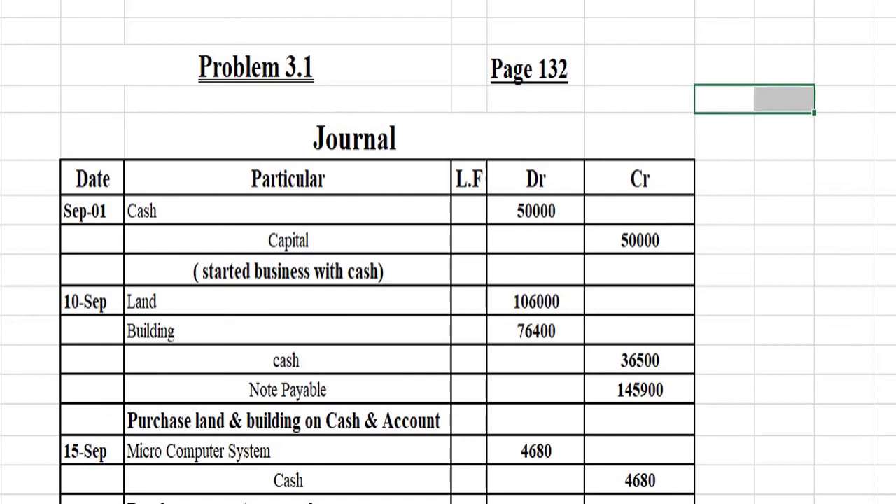
pyautogui.hotkey('alt', 'h')
pyautogui.press('m')
pyautogui.press('c')
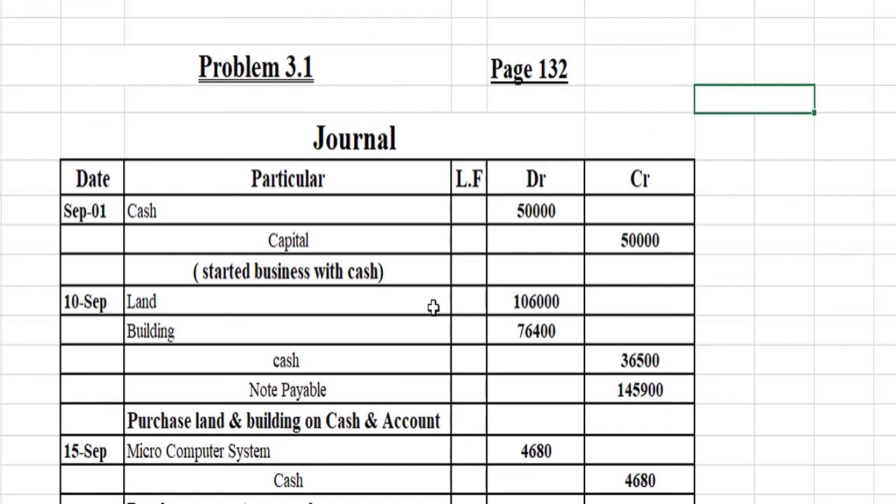
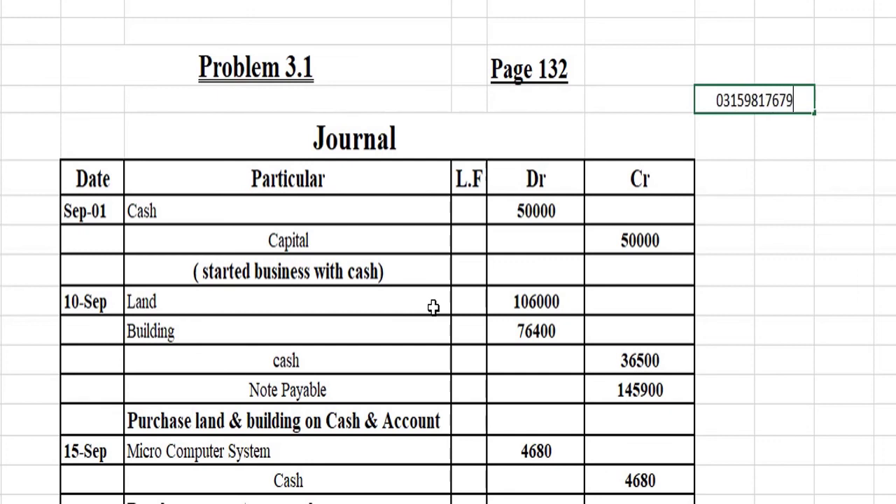
pyautogui.press('Return')
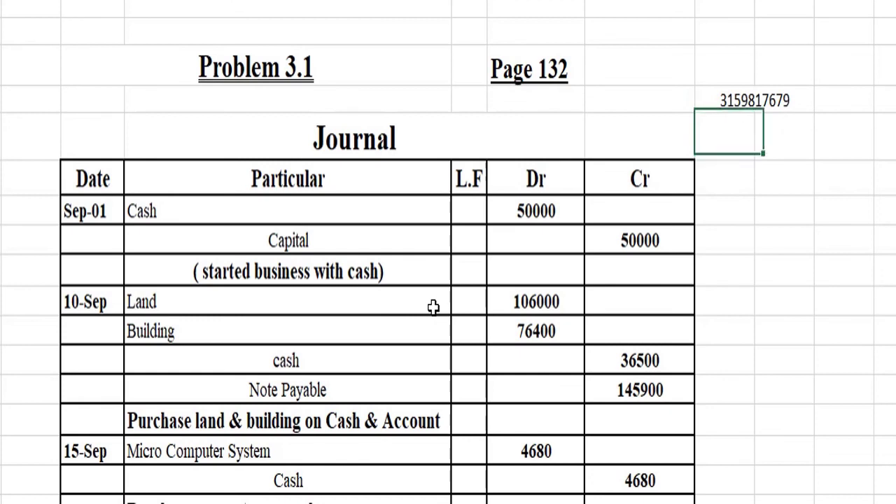
pyautogui.press('Up')
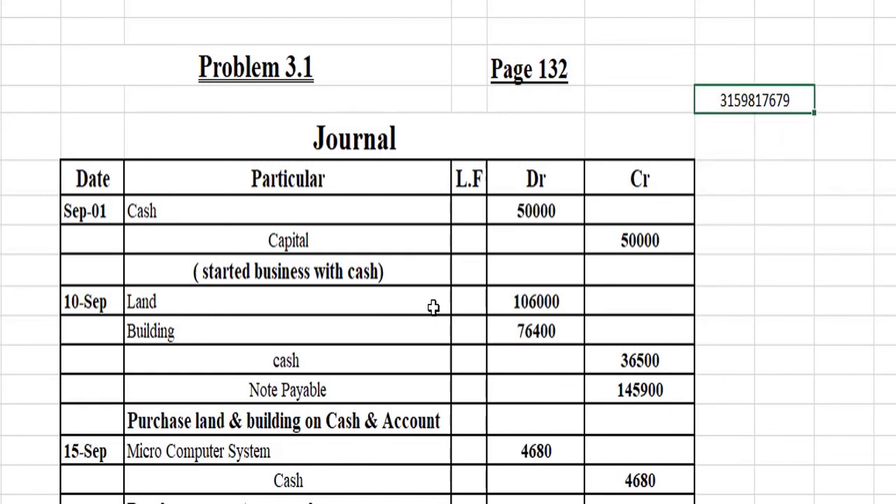